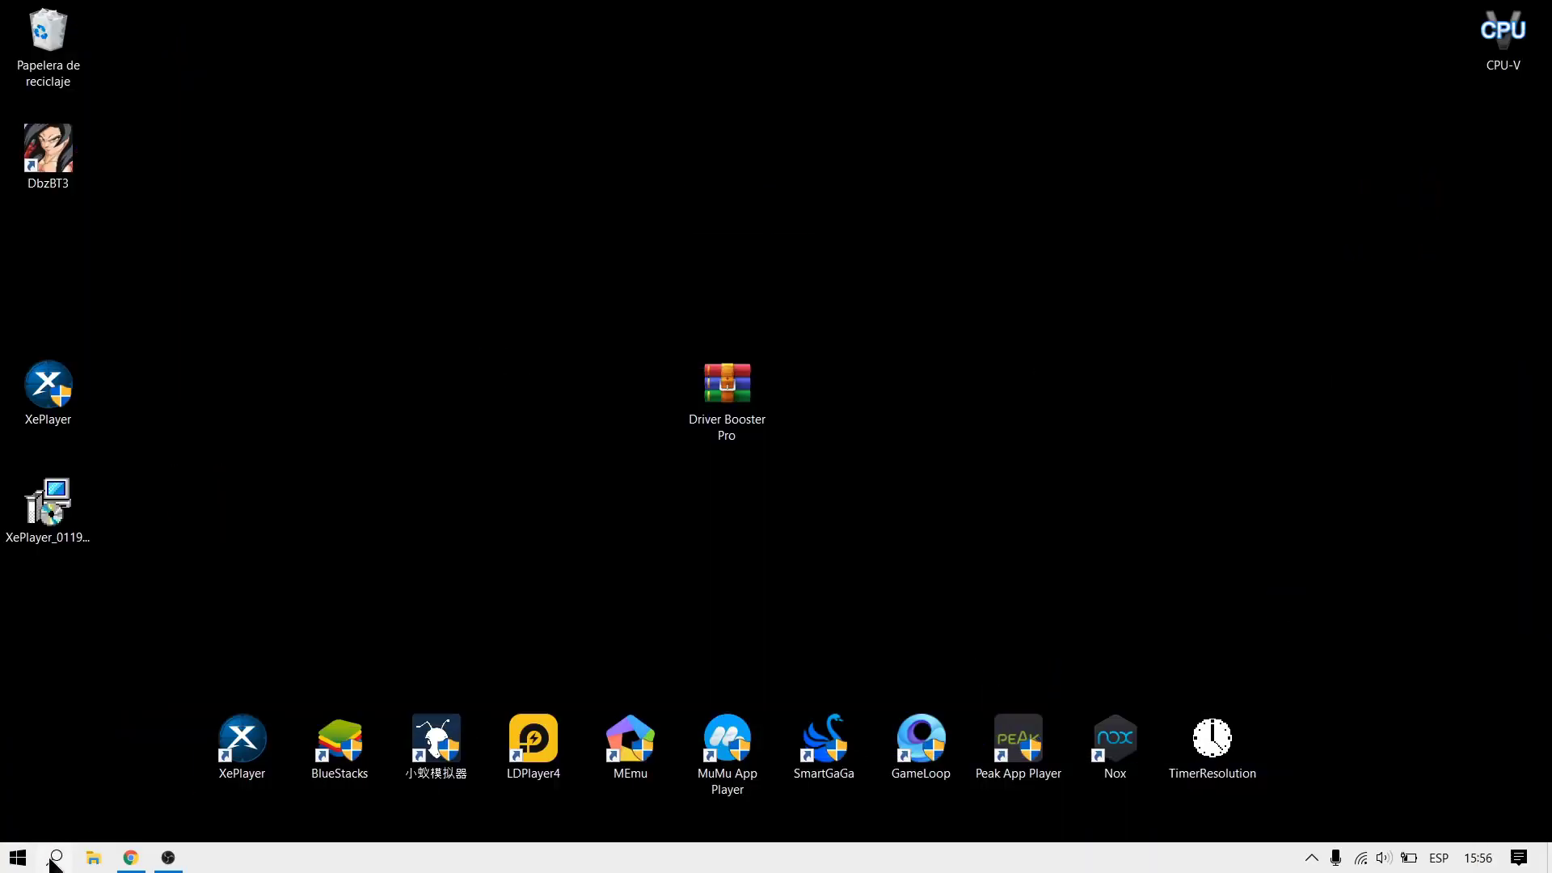
Search Windows for "administrador de dispositivos" and open the Device Manager.
click(55, 857)
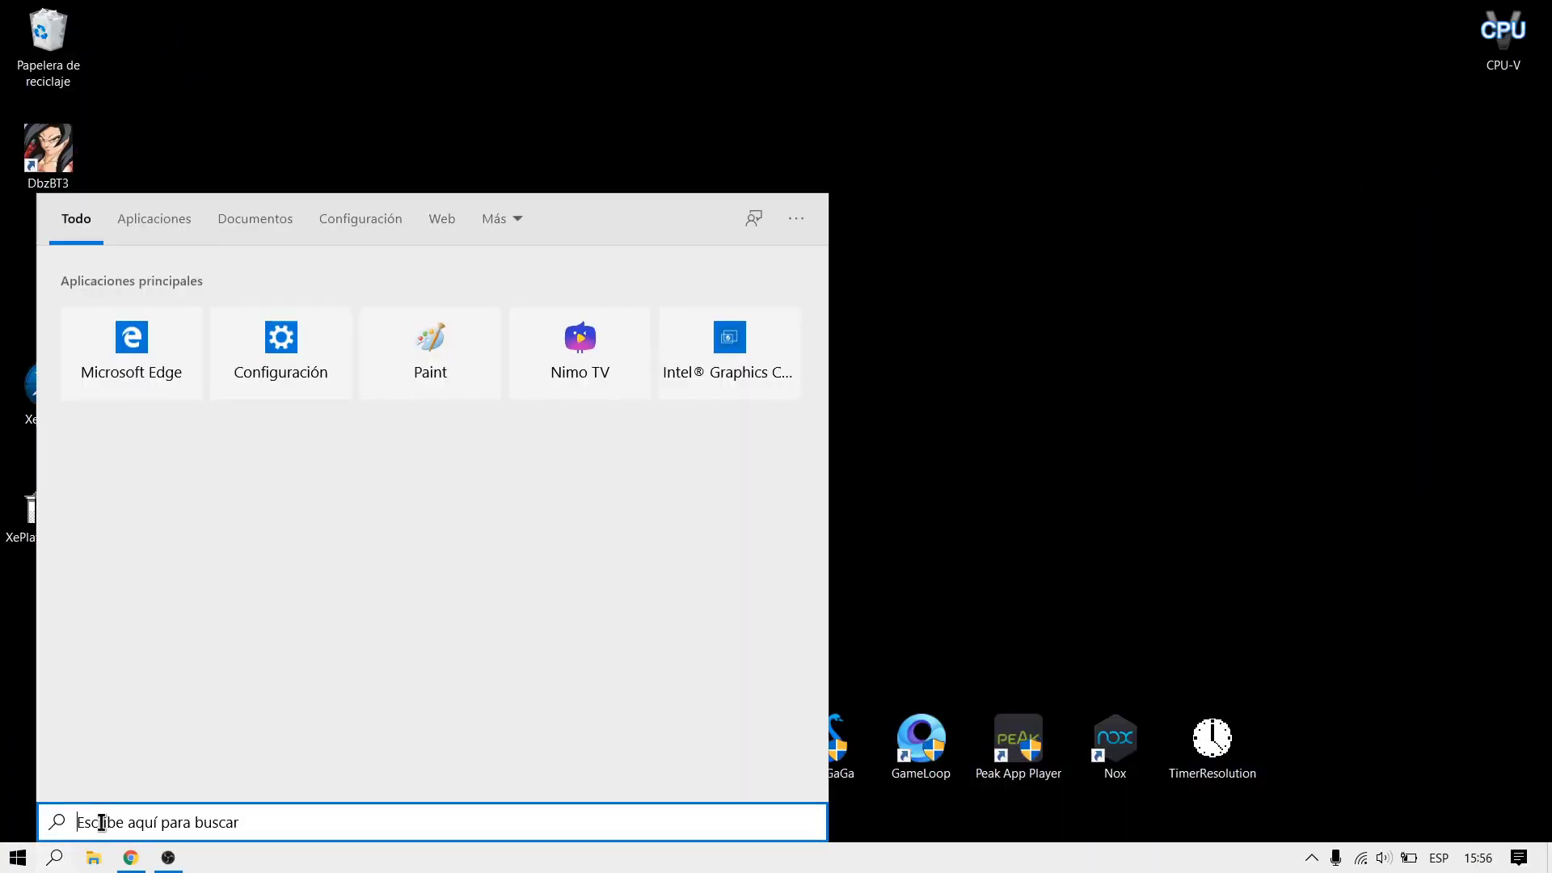
text(adm)
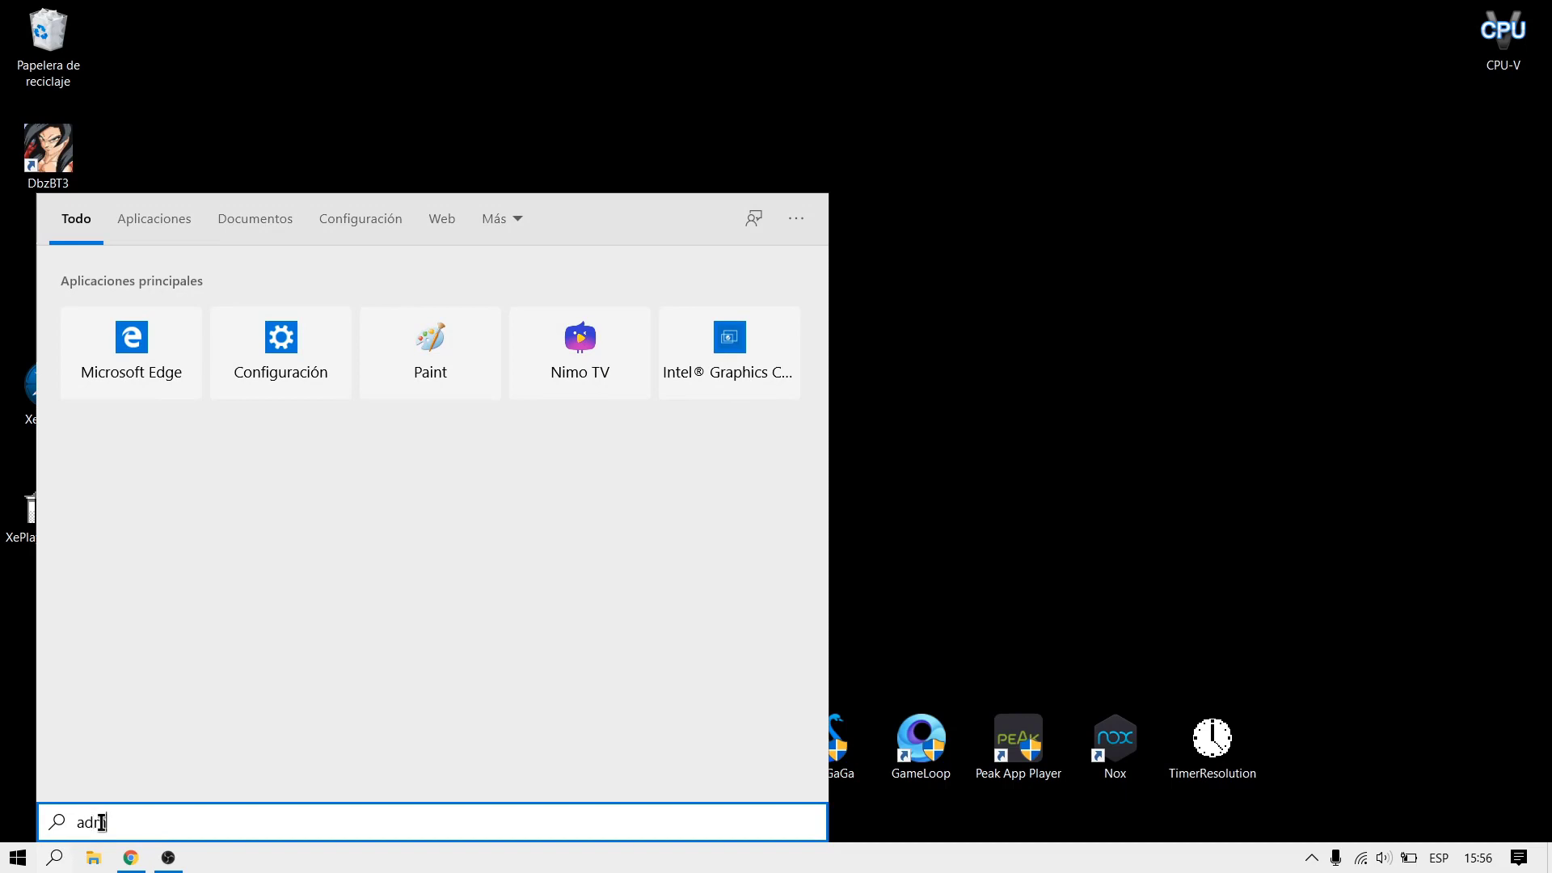
text(inistrador de dis)
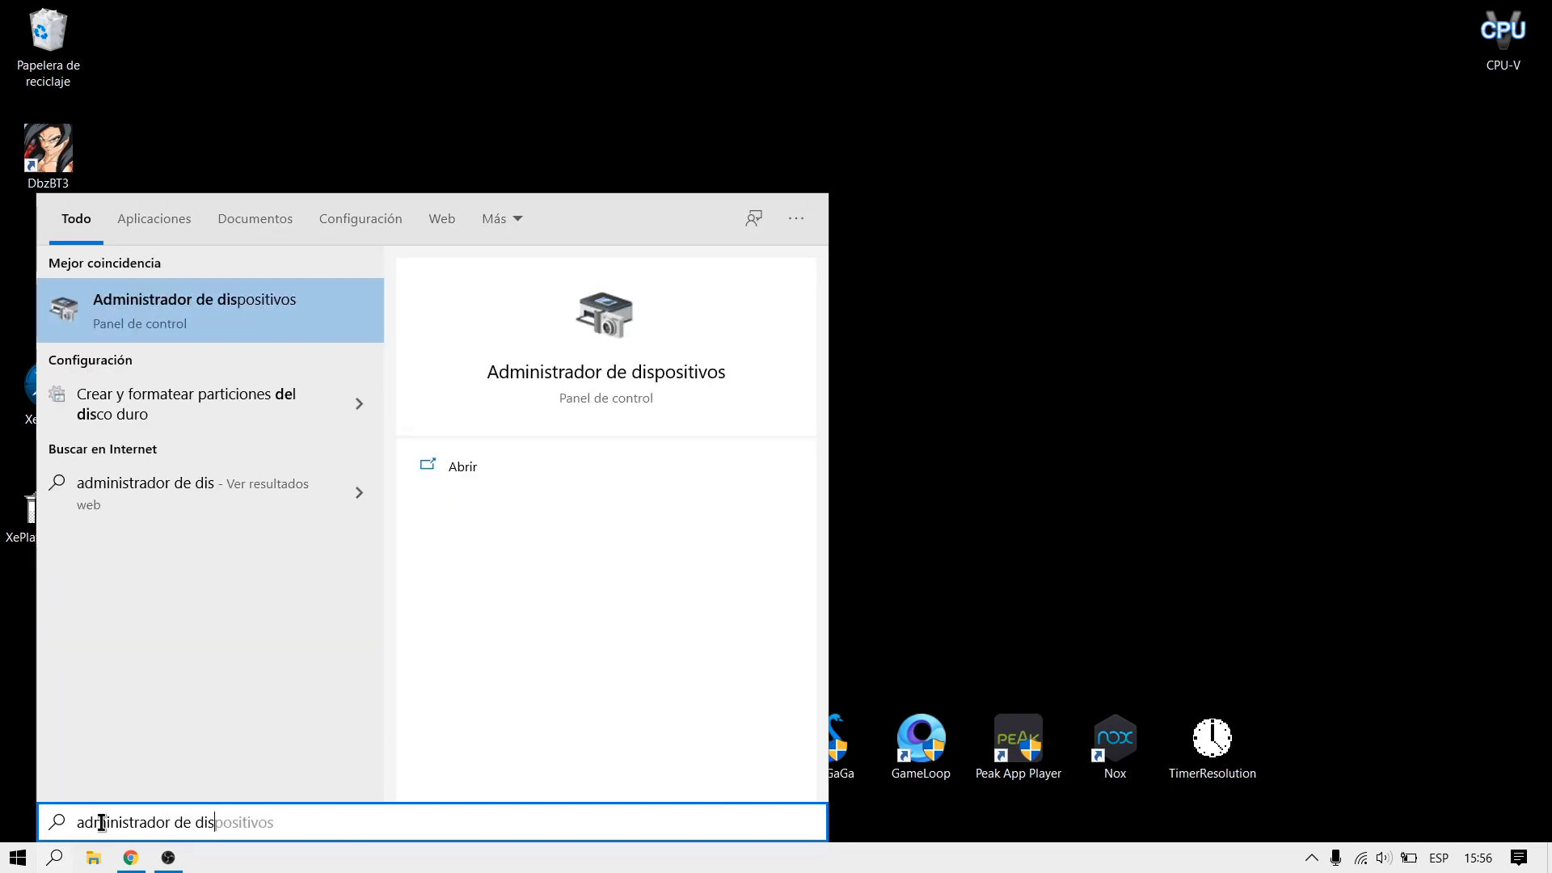
text(positivos)
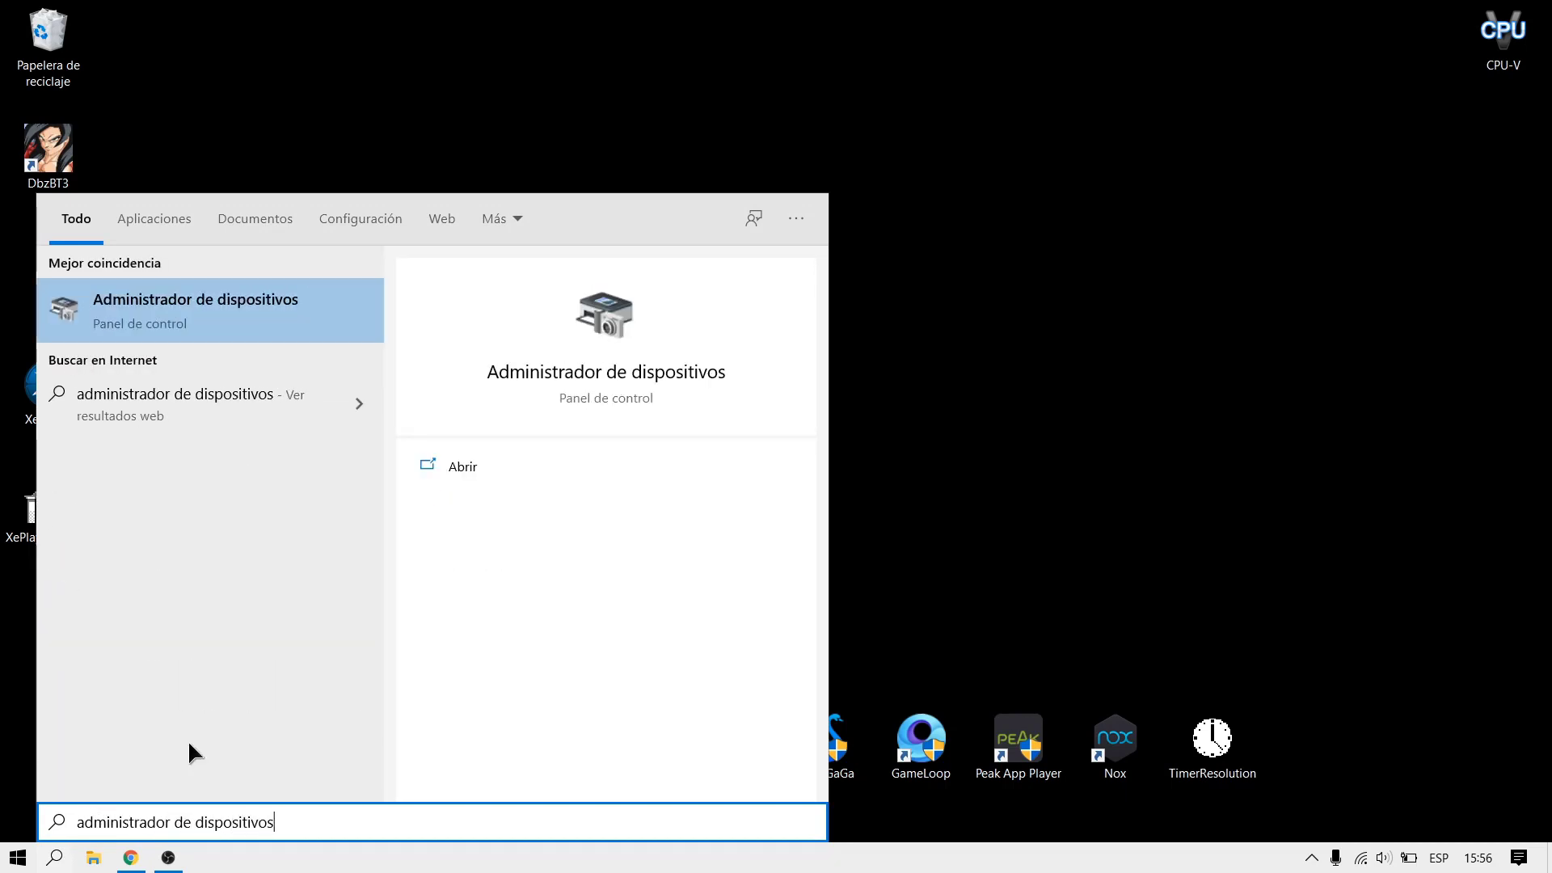
click(344, 314)
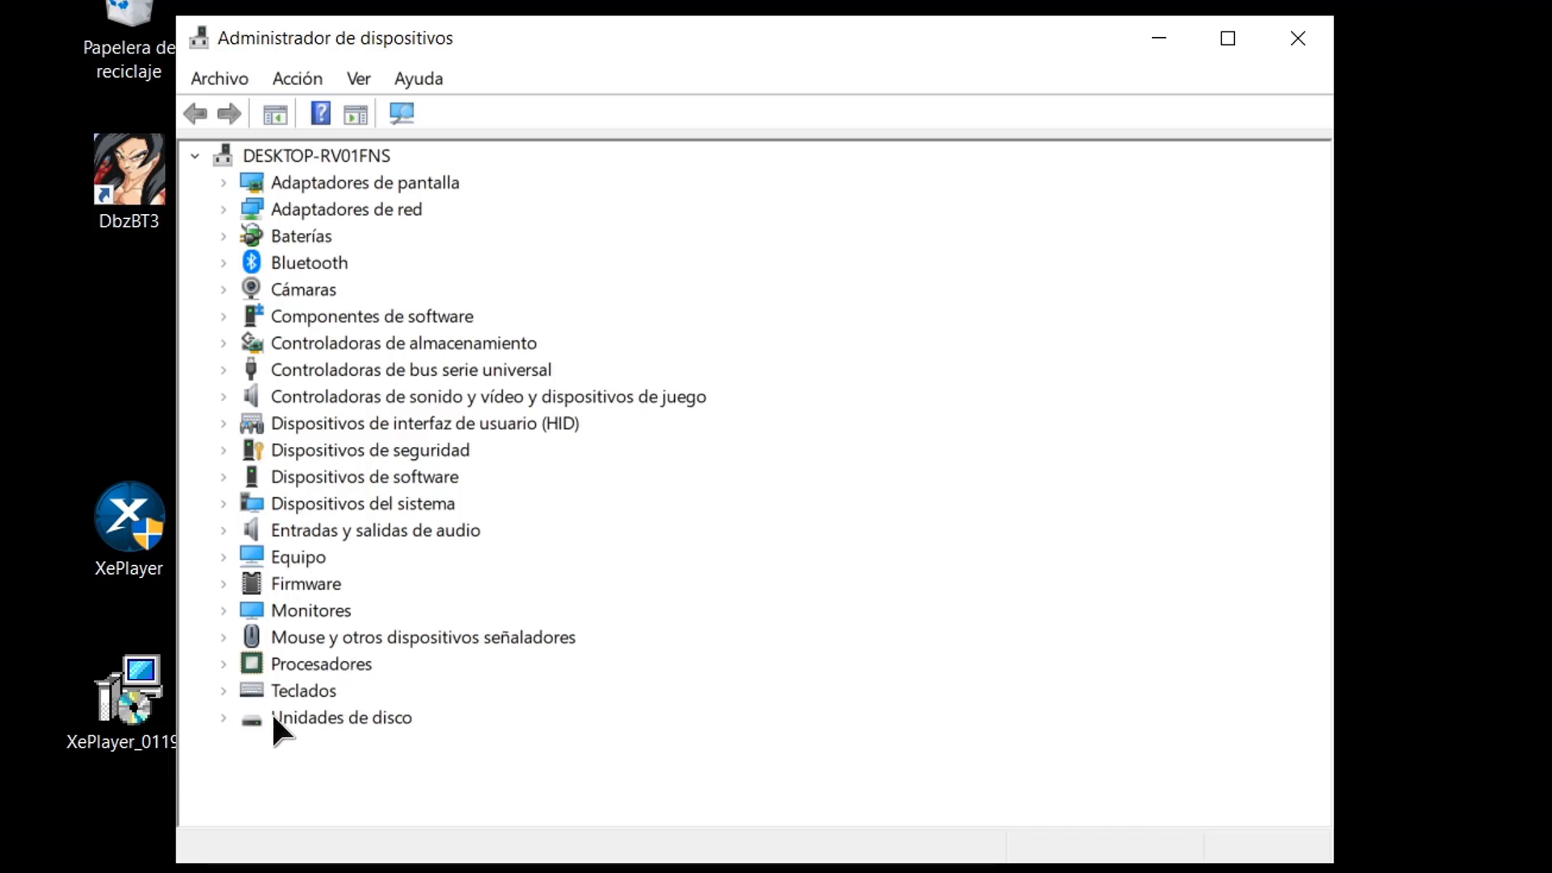
Run an automatic driver update search for the Intel(R) UHD Graphics 620 display adapter, then close the Device Manager.
click(224, 182)
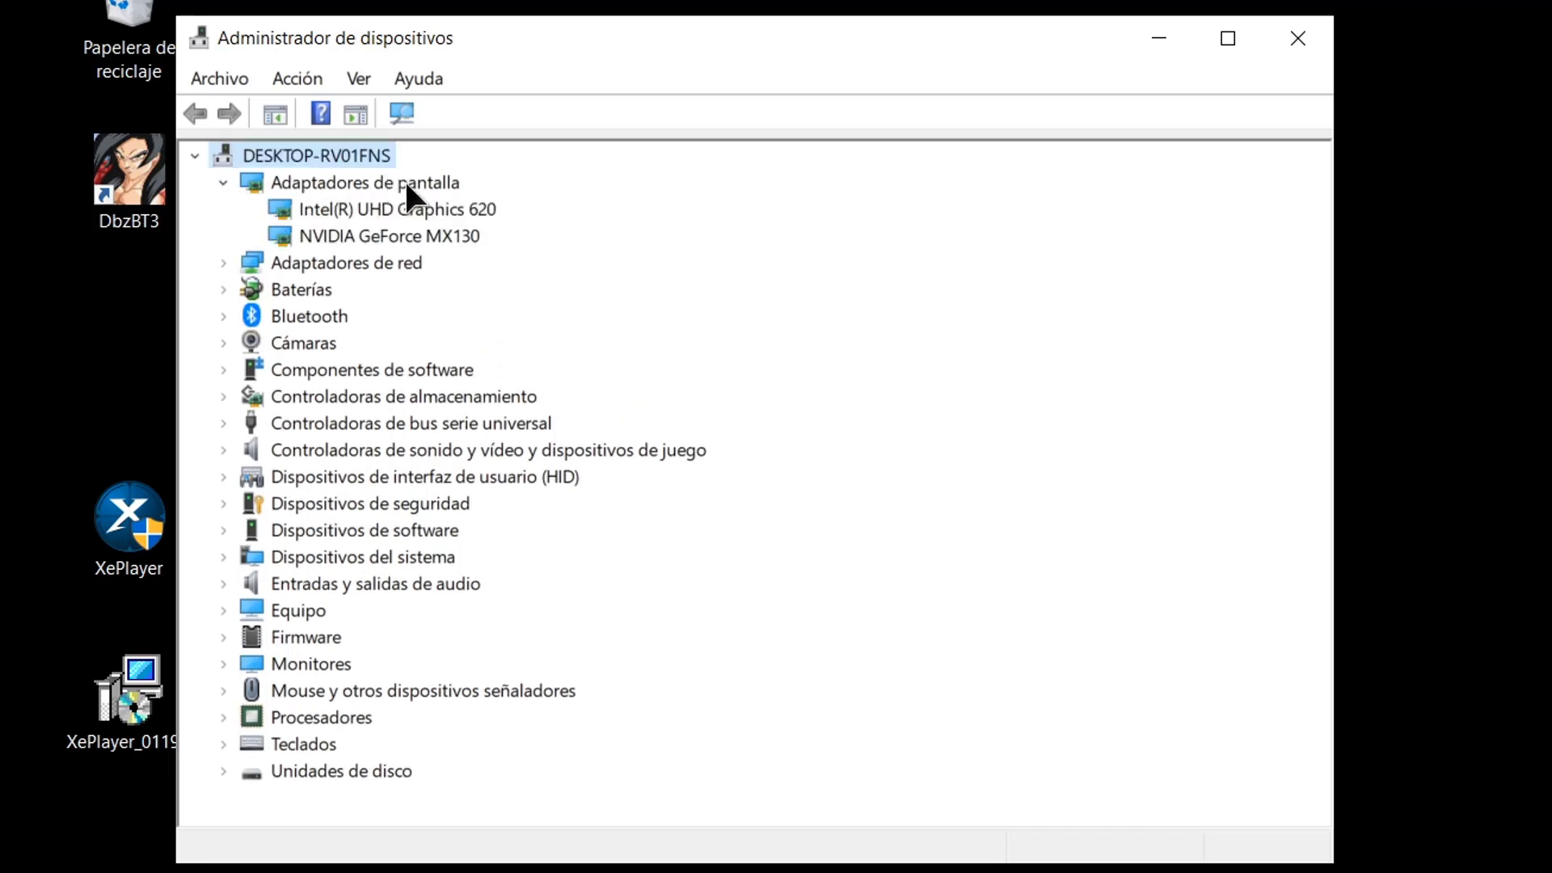
click(422, 212)
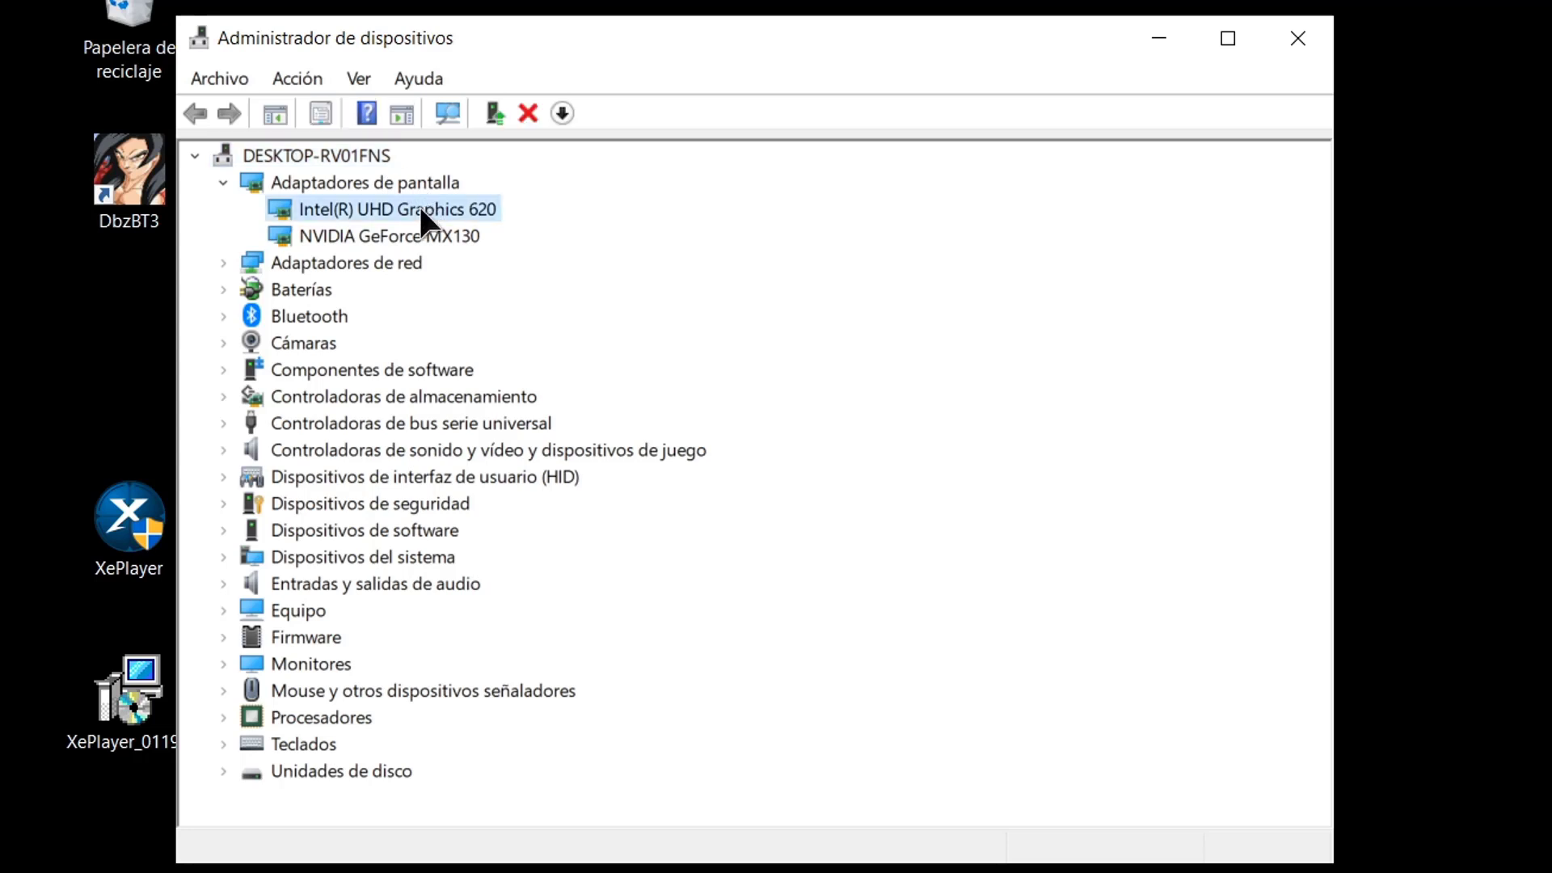
click(493, 112)
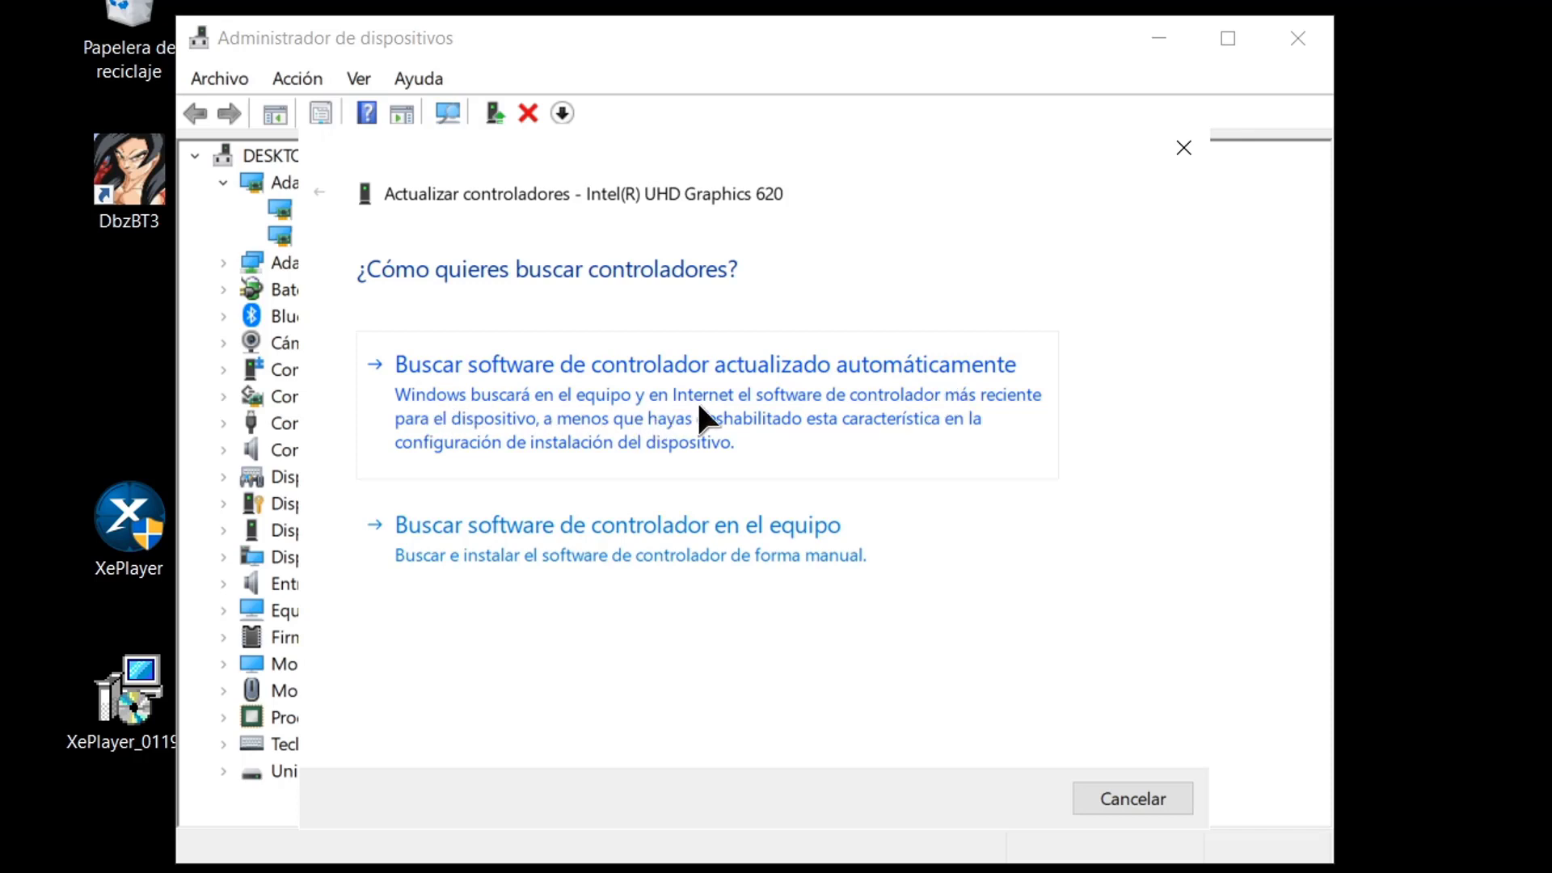
click(854, 442)
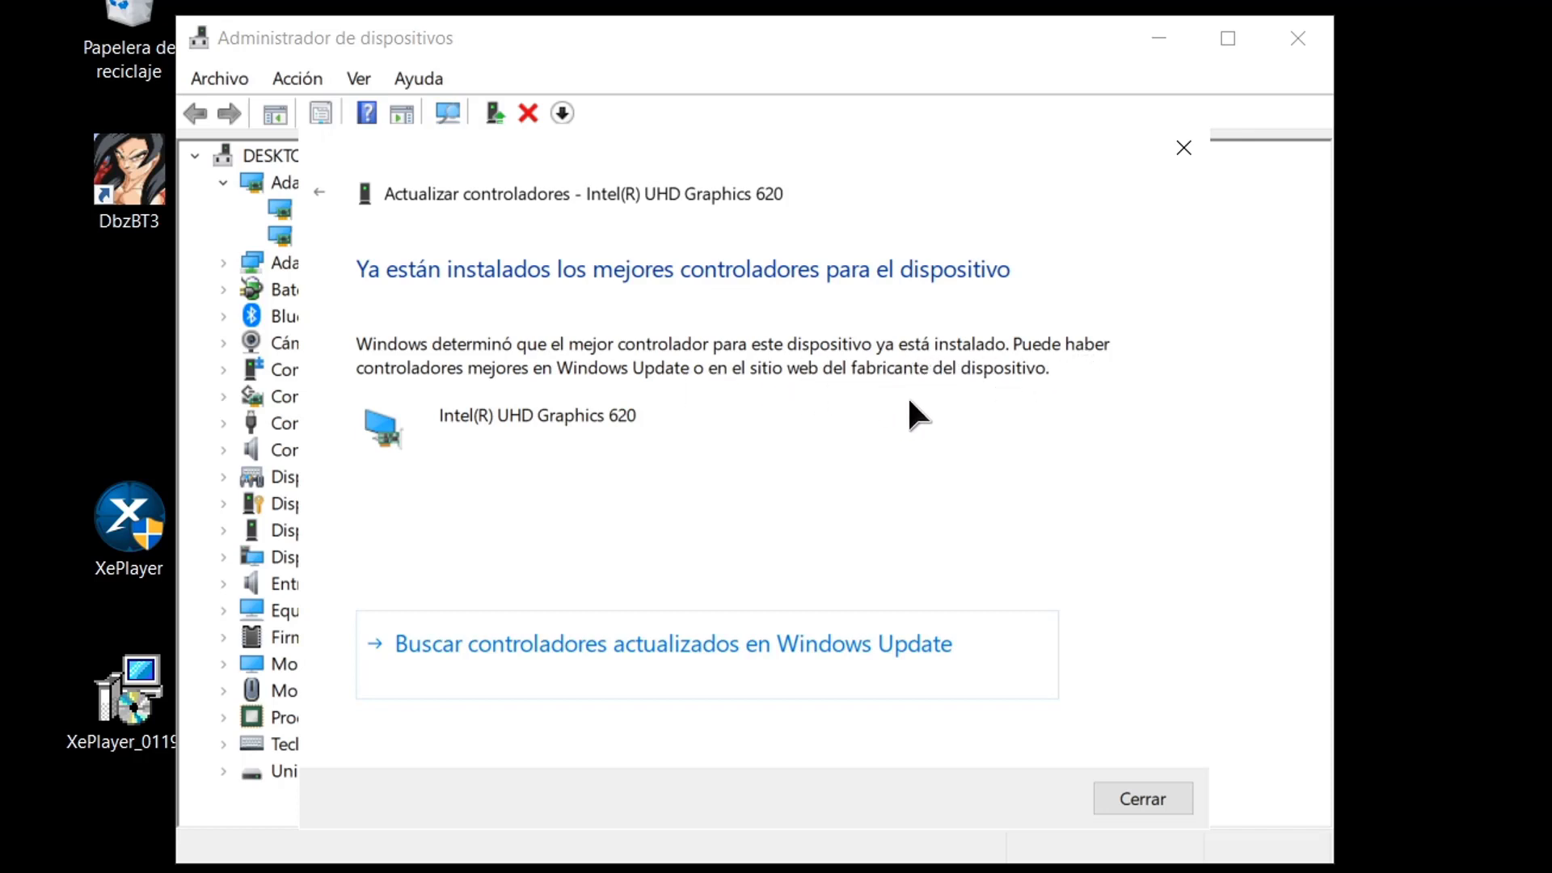
click(1137, 802)
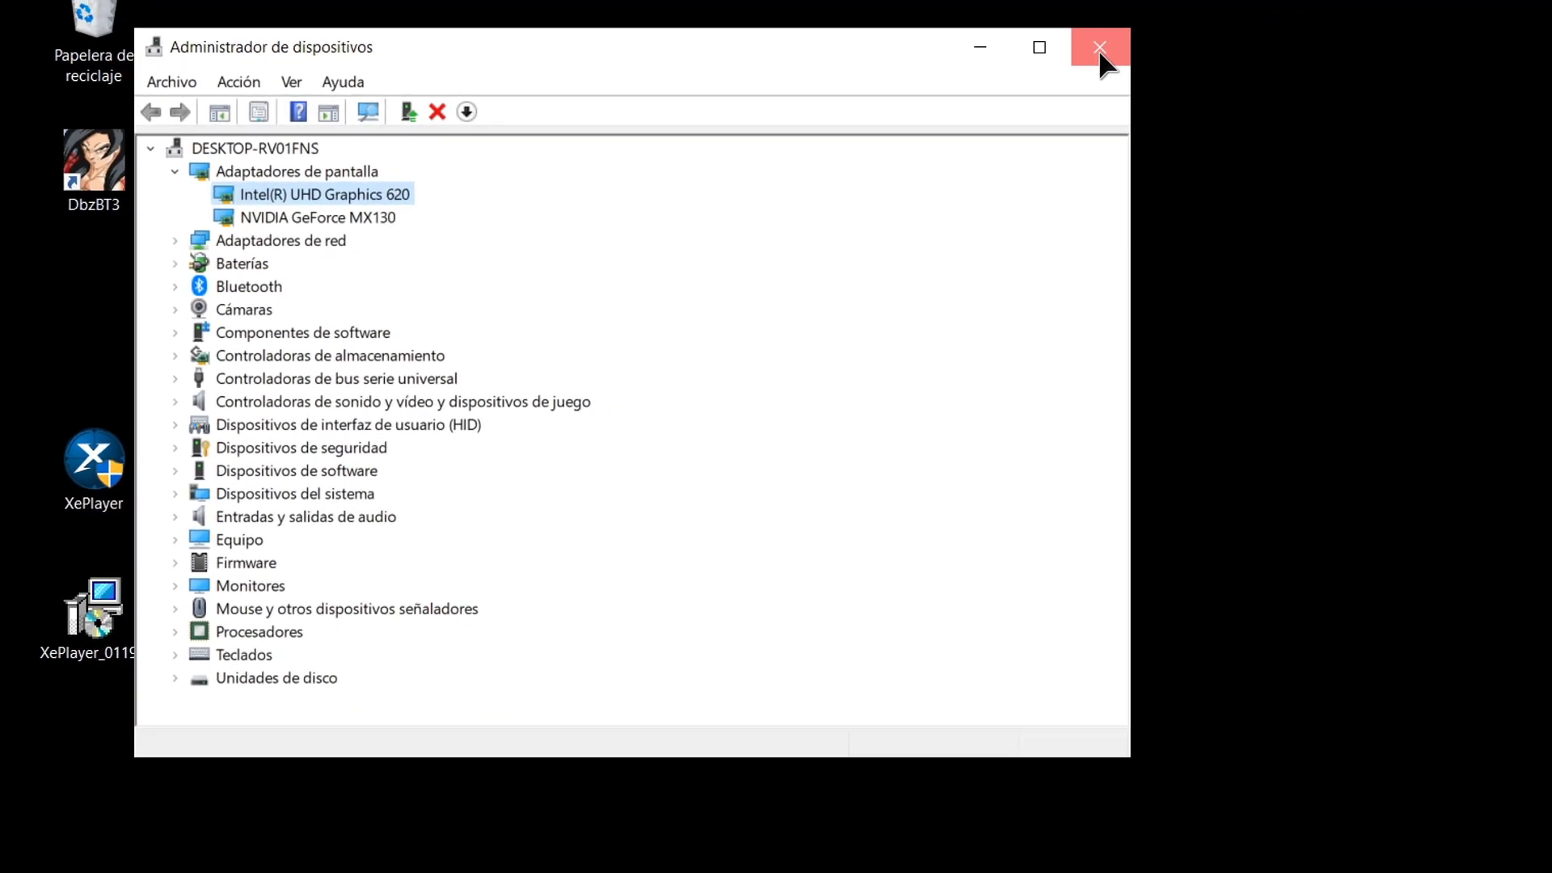
click(1297, 40)
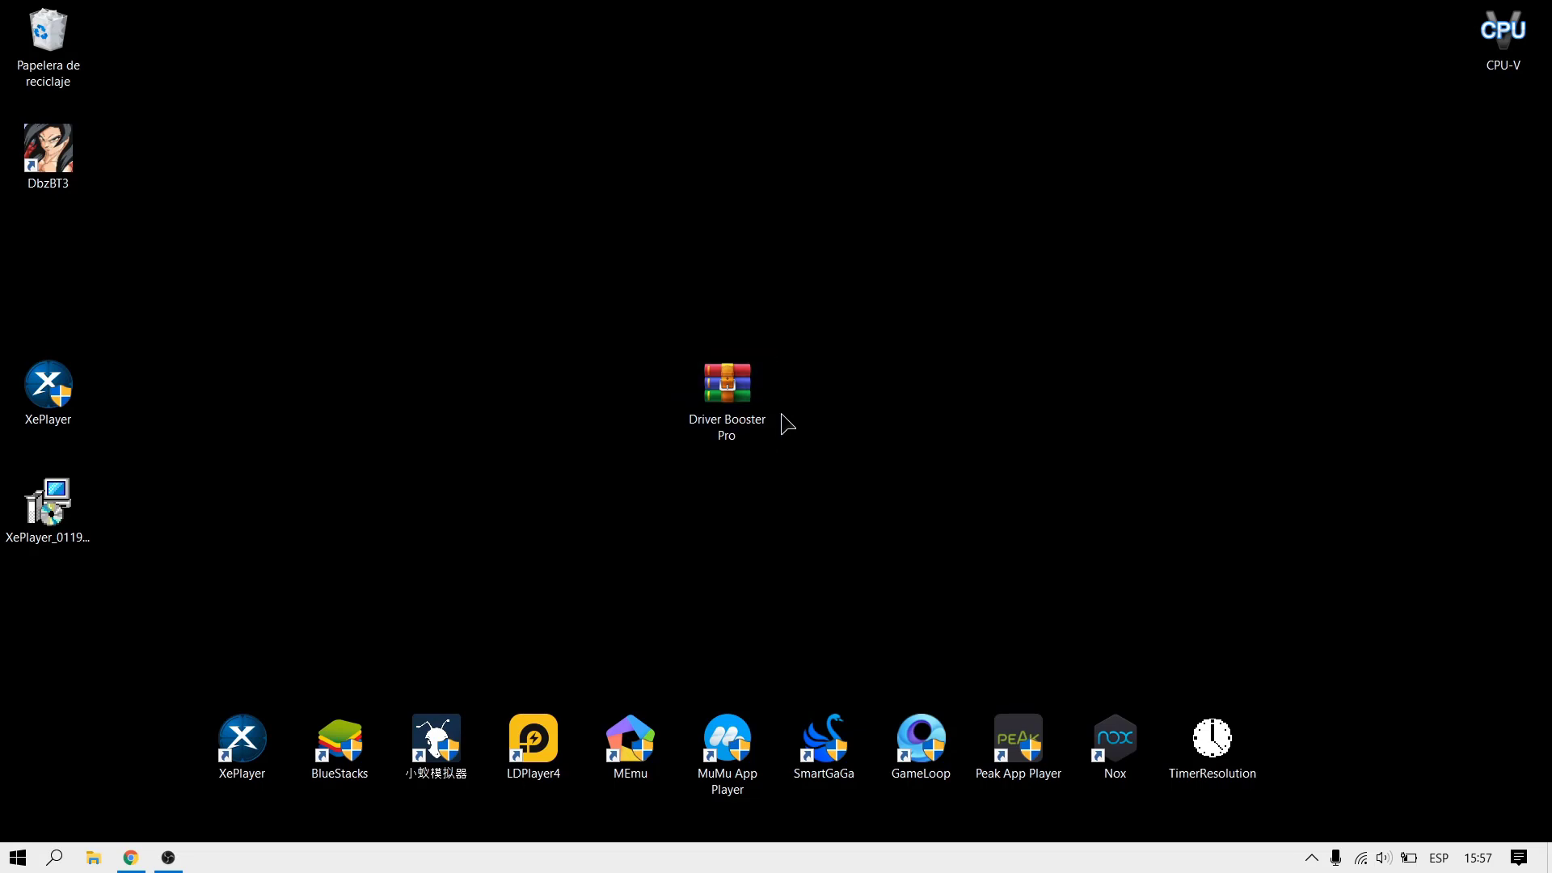
Extract the Driver Booster Pro archive on the desktop and place the extracted folder directly below the archive.
drag(789, 449, 651, 357)
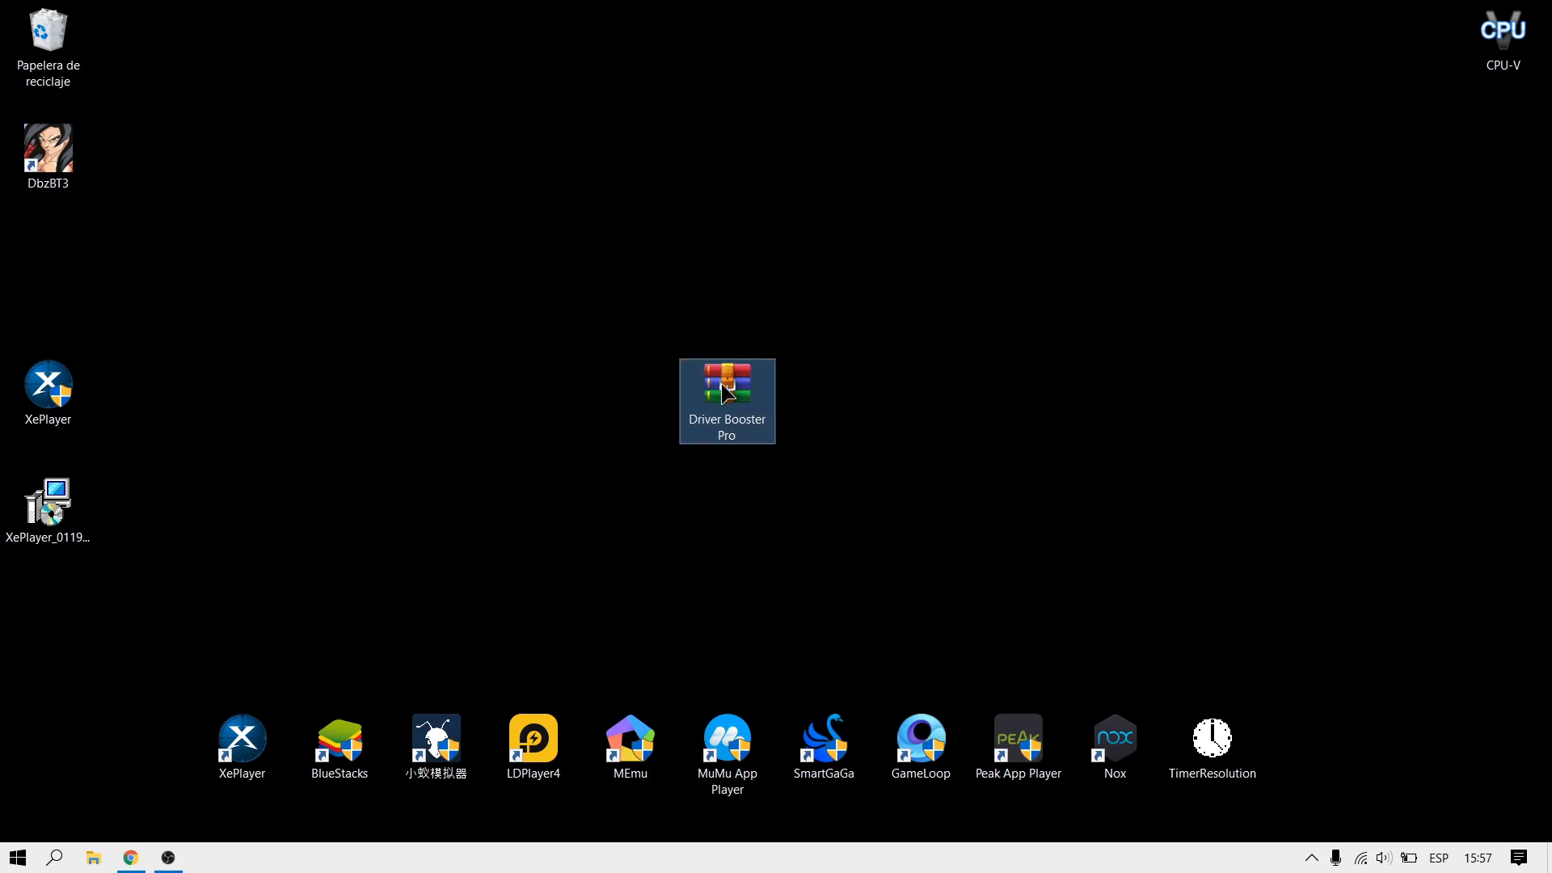
right_click(725, 394)
click(807, 462)
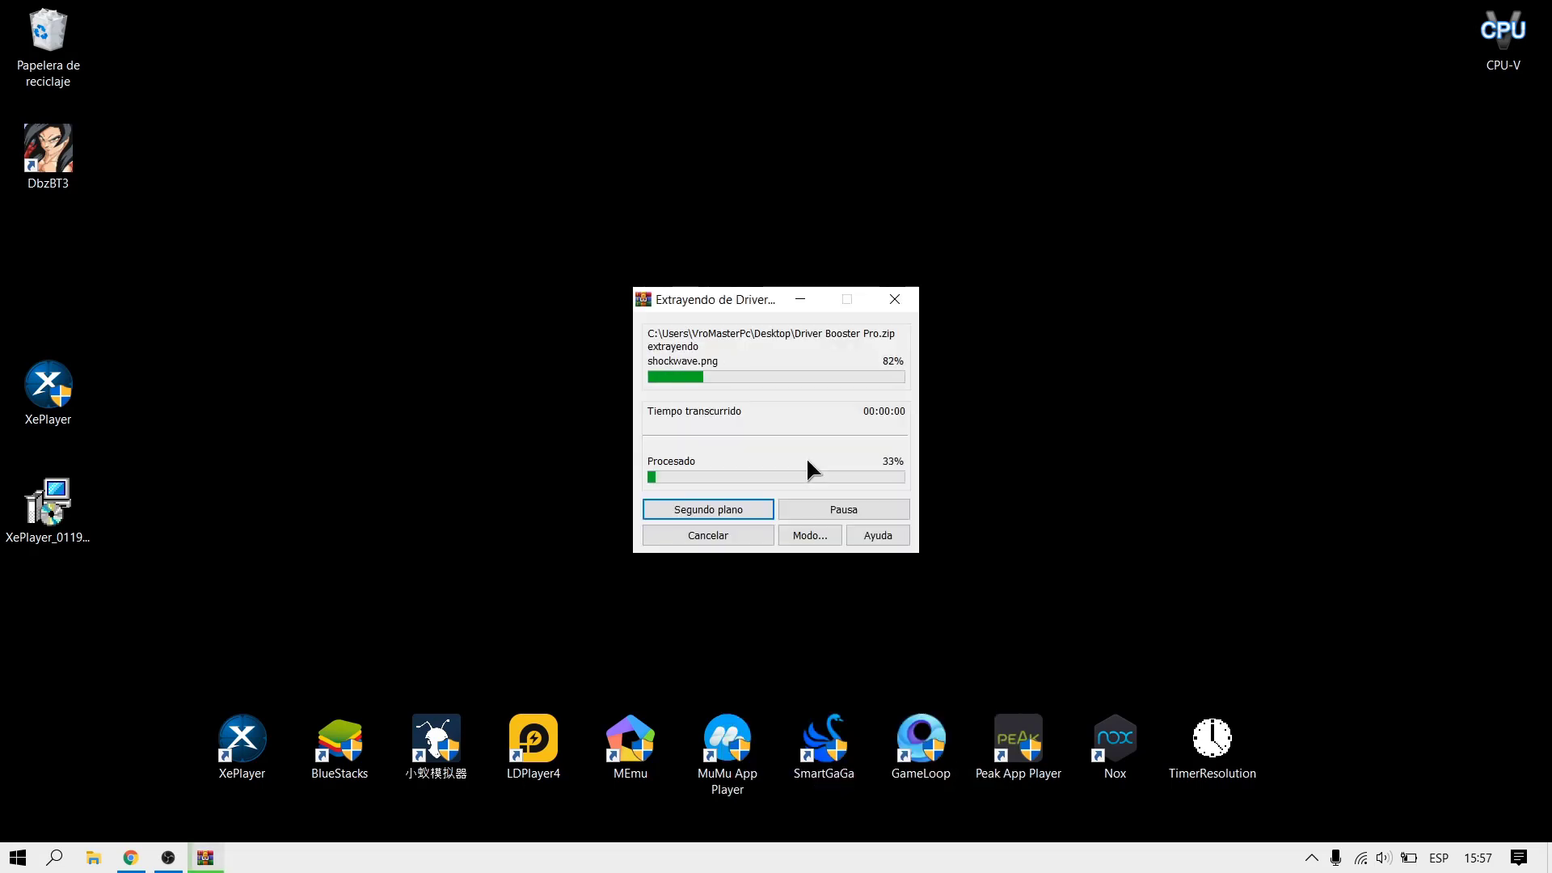
drag(48, 275, 727, 502)
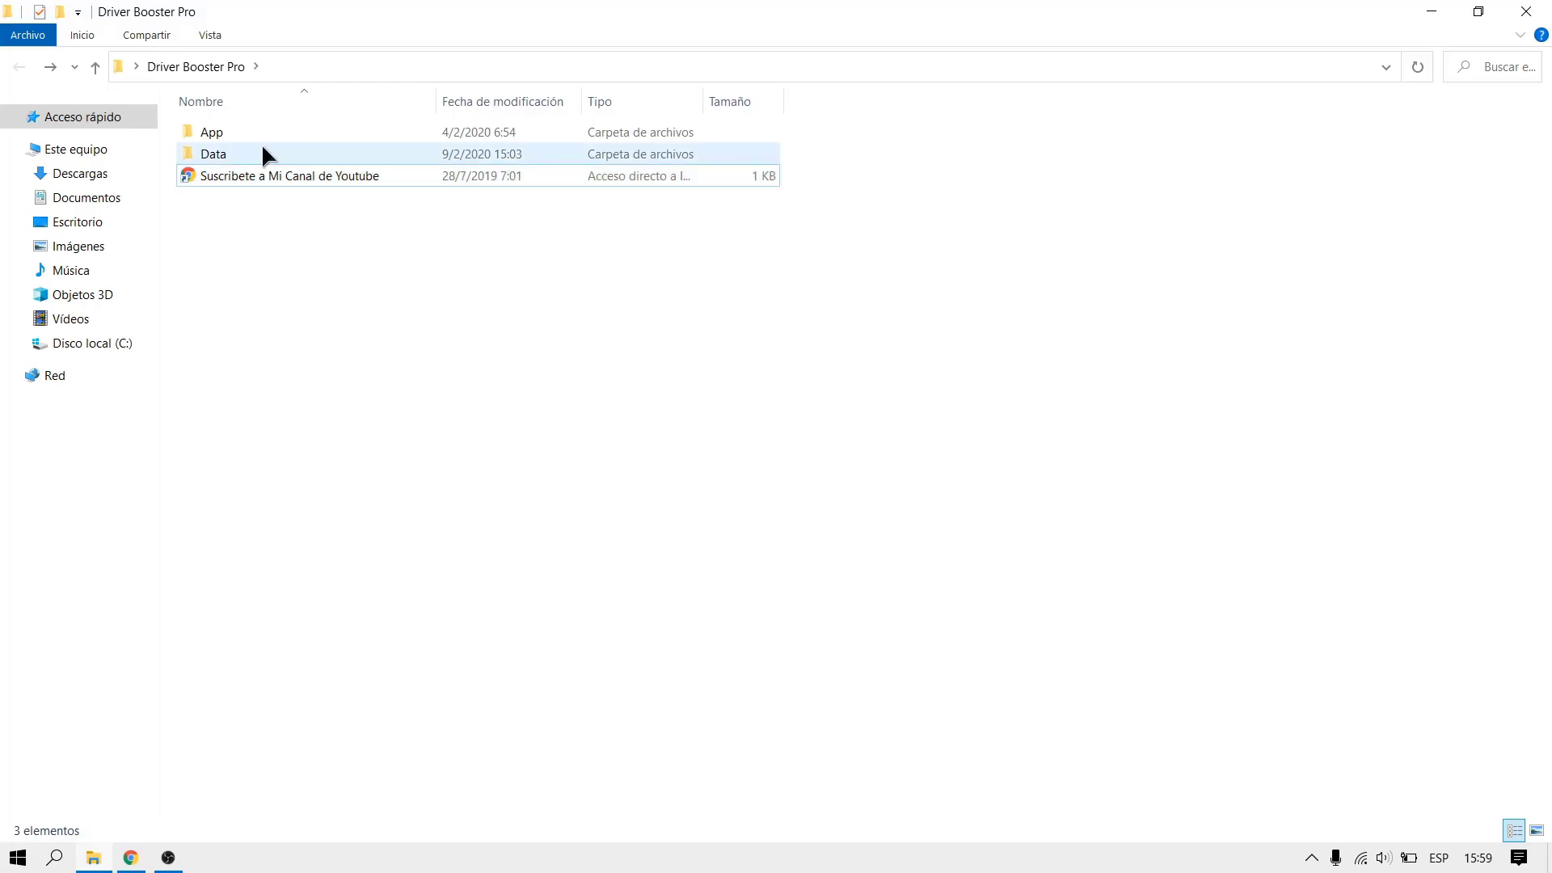
Open the DriverBooster folder inside the App folder of the extracted Driver Booster Pro folder.
click(261, 145)
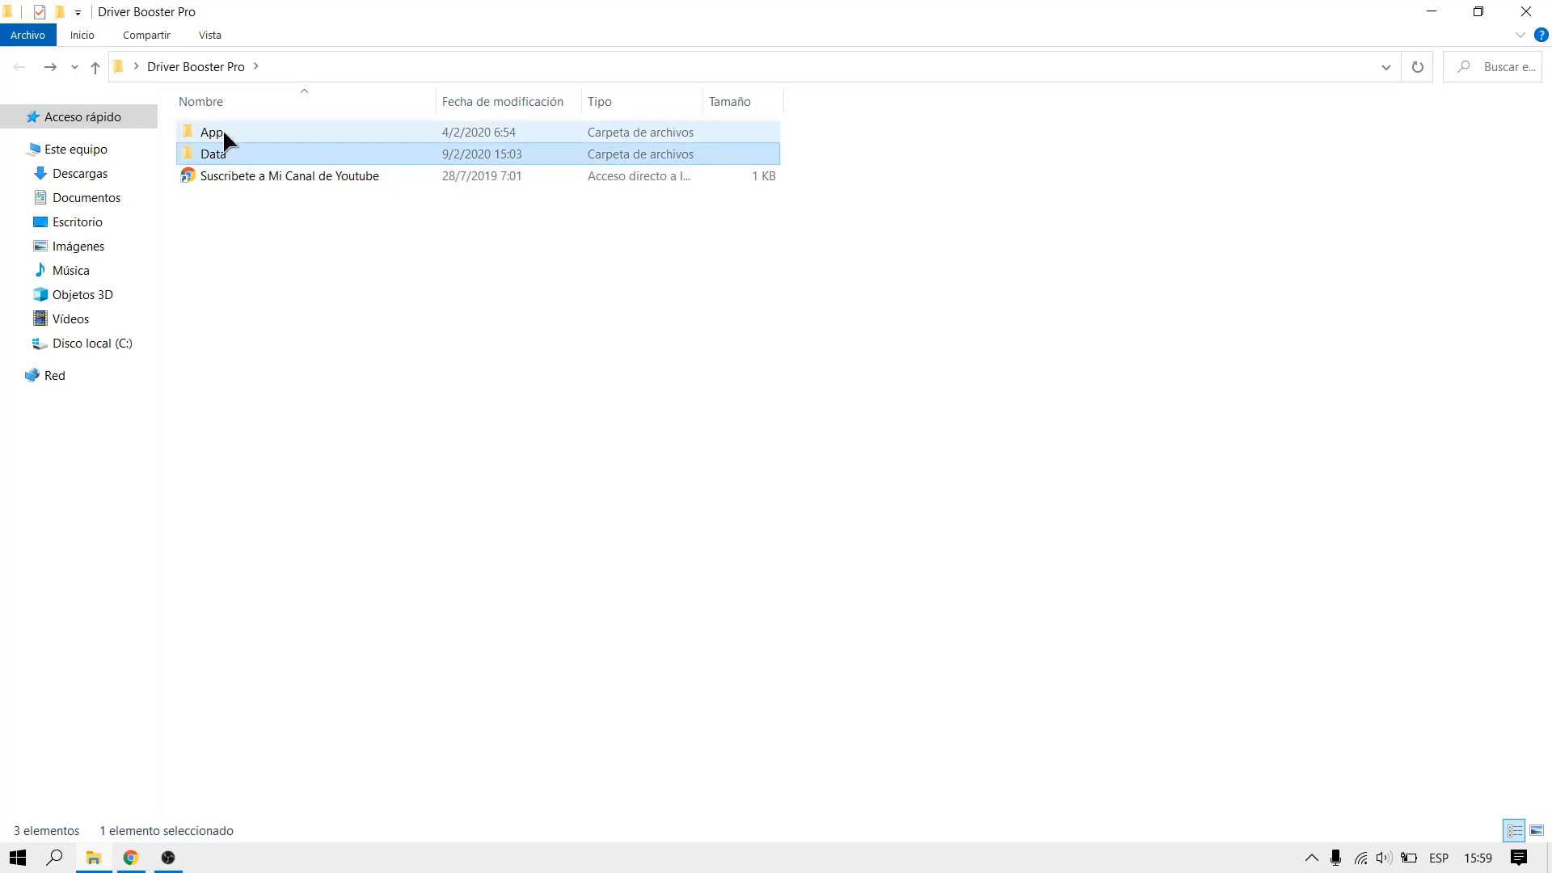
click(281, 134)
double_click(281, 134)
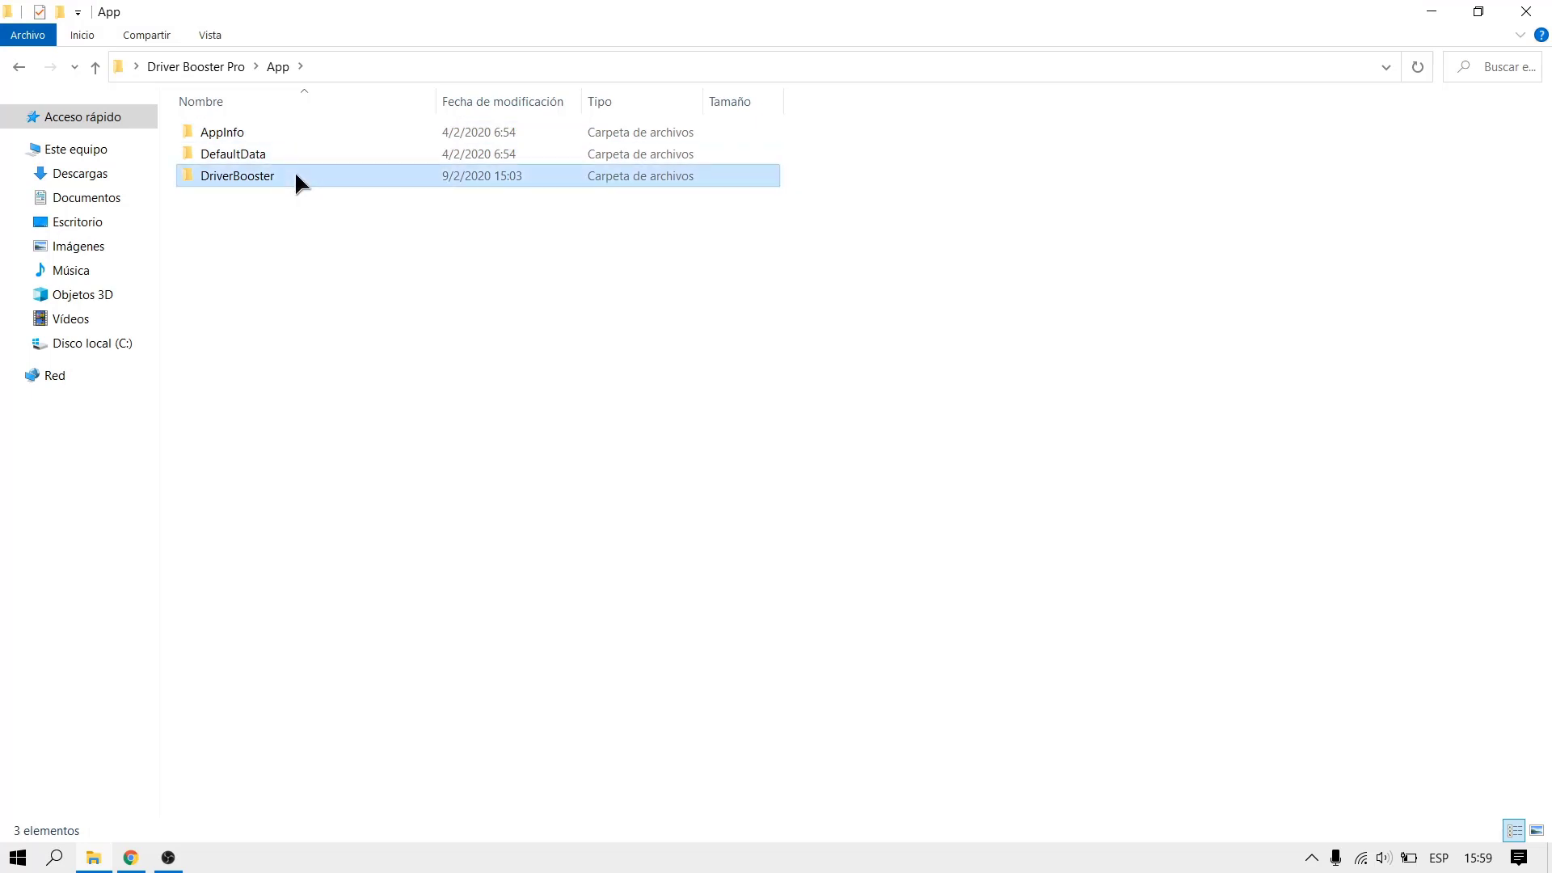
double_click(294, 171)
Create a desktop shortcut to the DriverBooster application and close the folder window.
scroll(347, 255, down, 6)
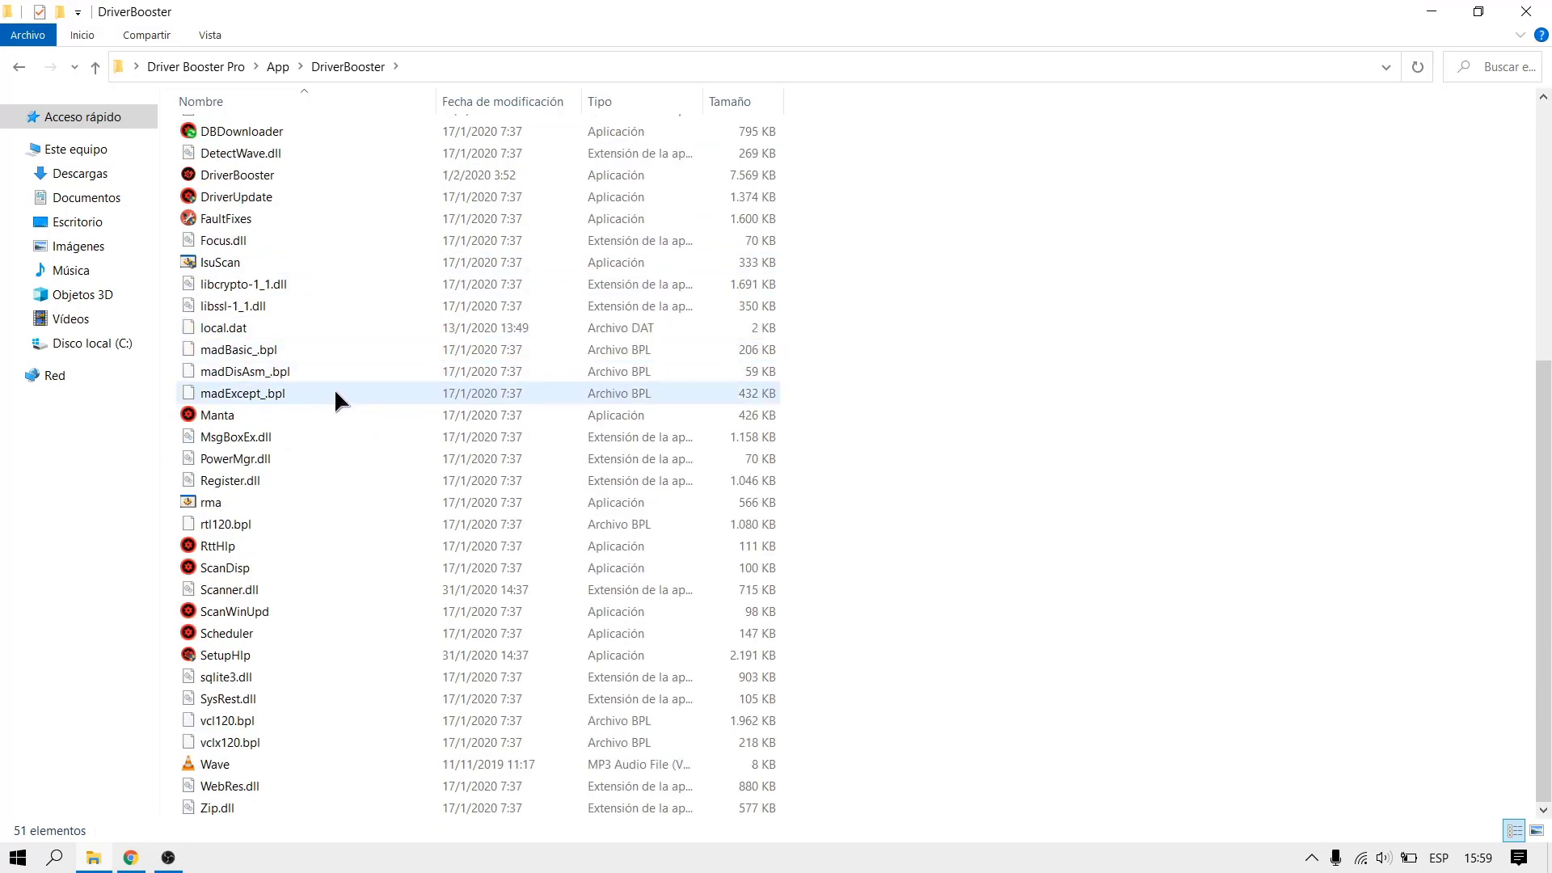
click(274, 196)
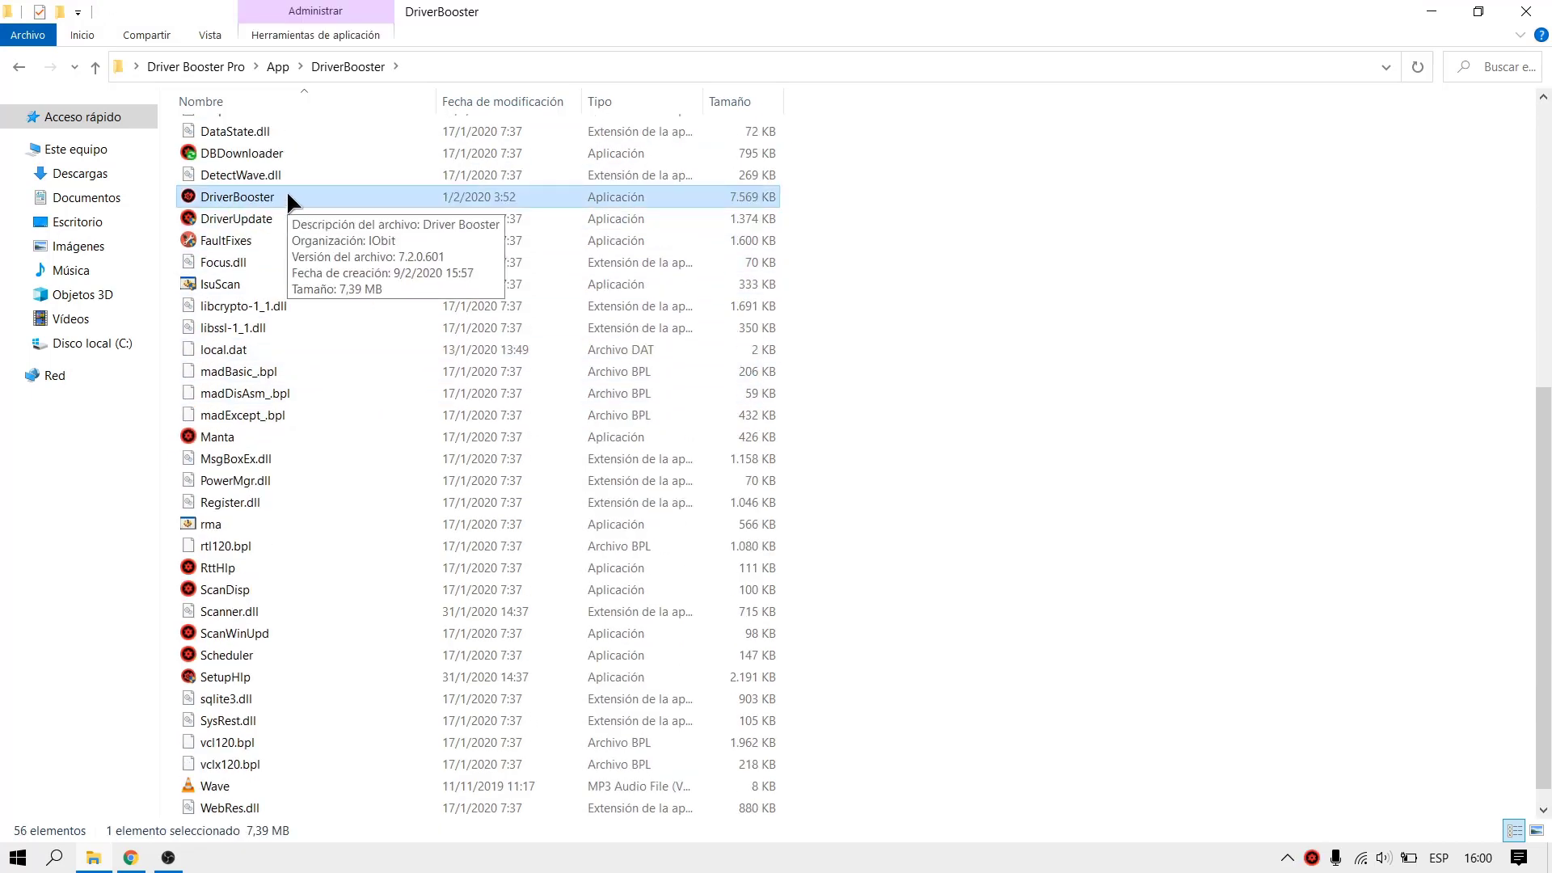
right_click(288, 196)
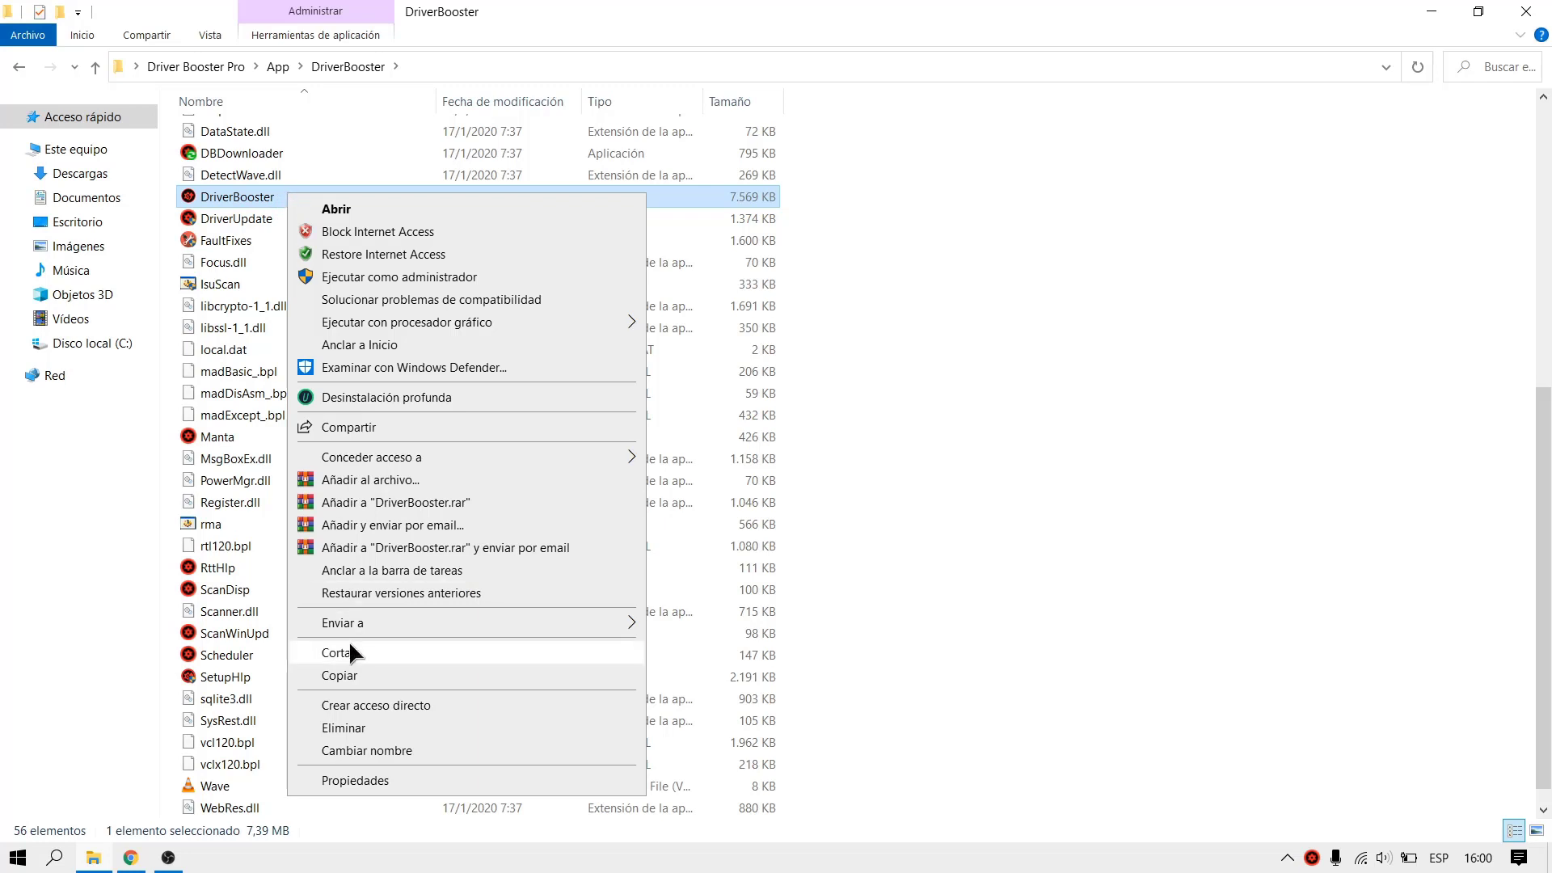
mouse_move(387, 621)
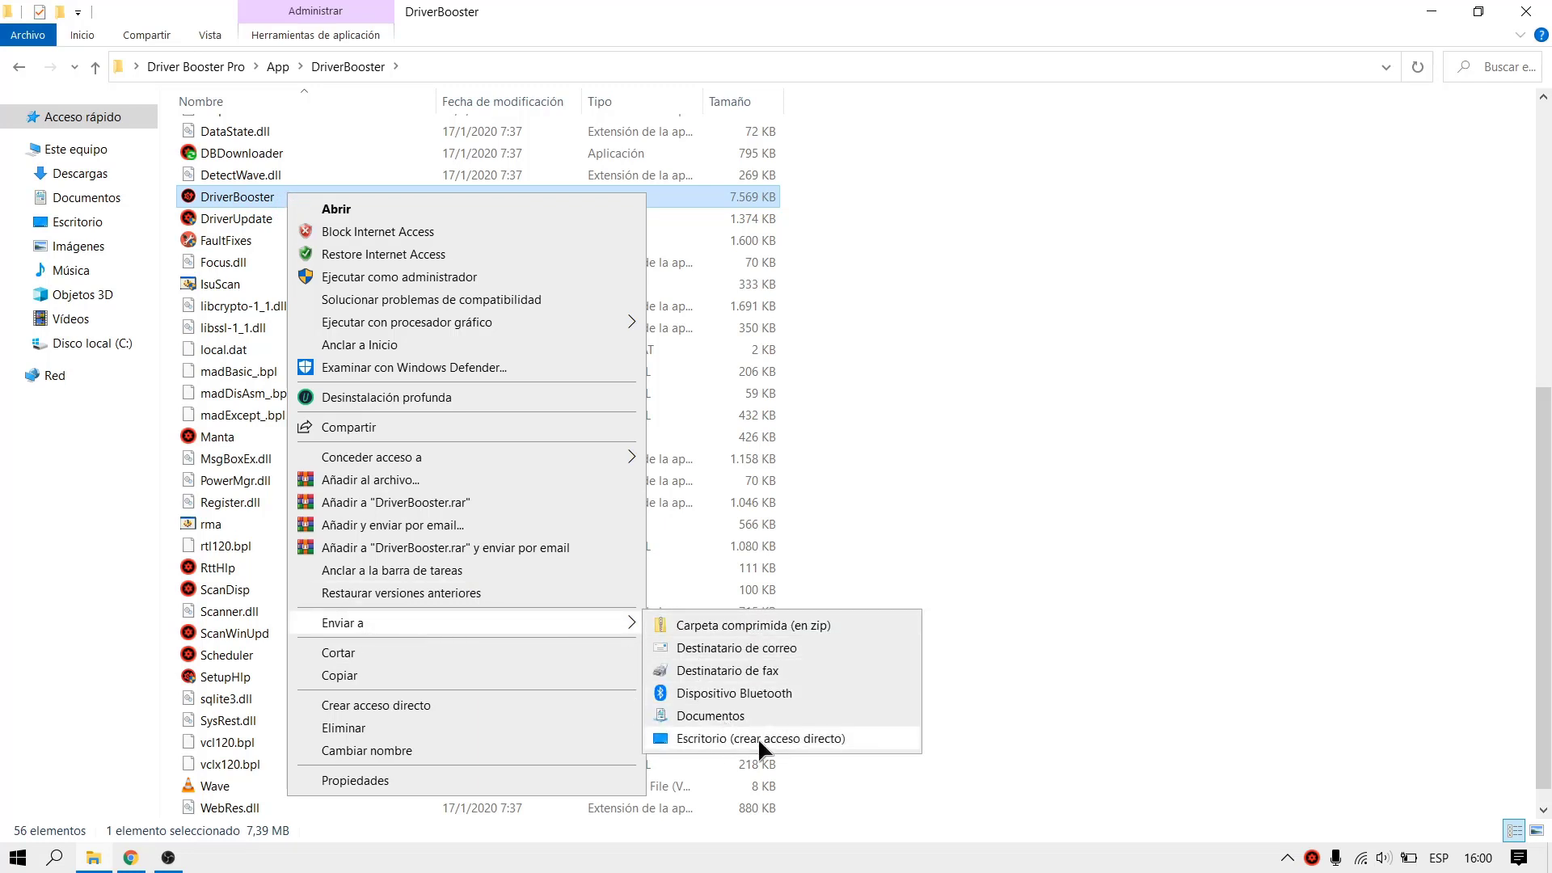
click(860, 738)
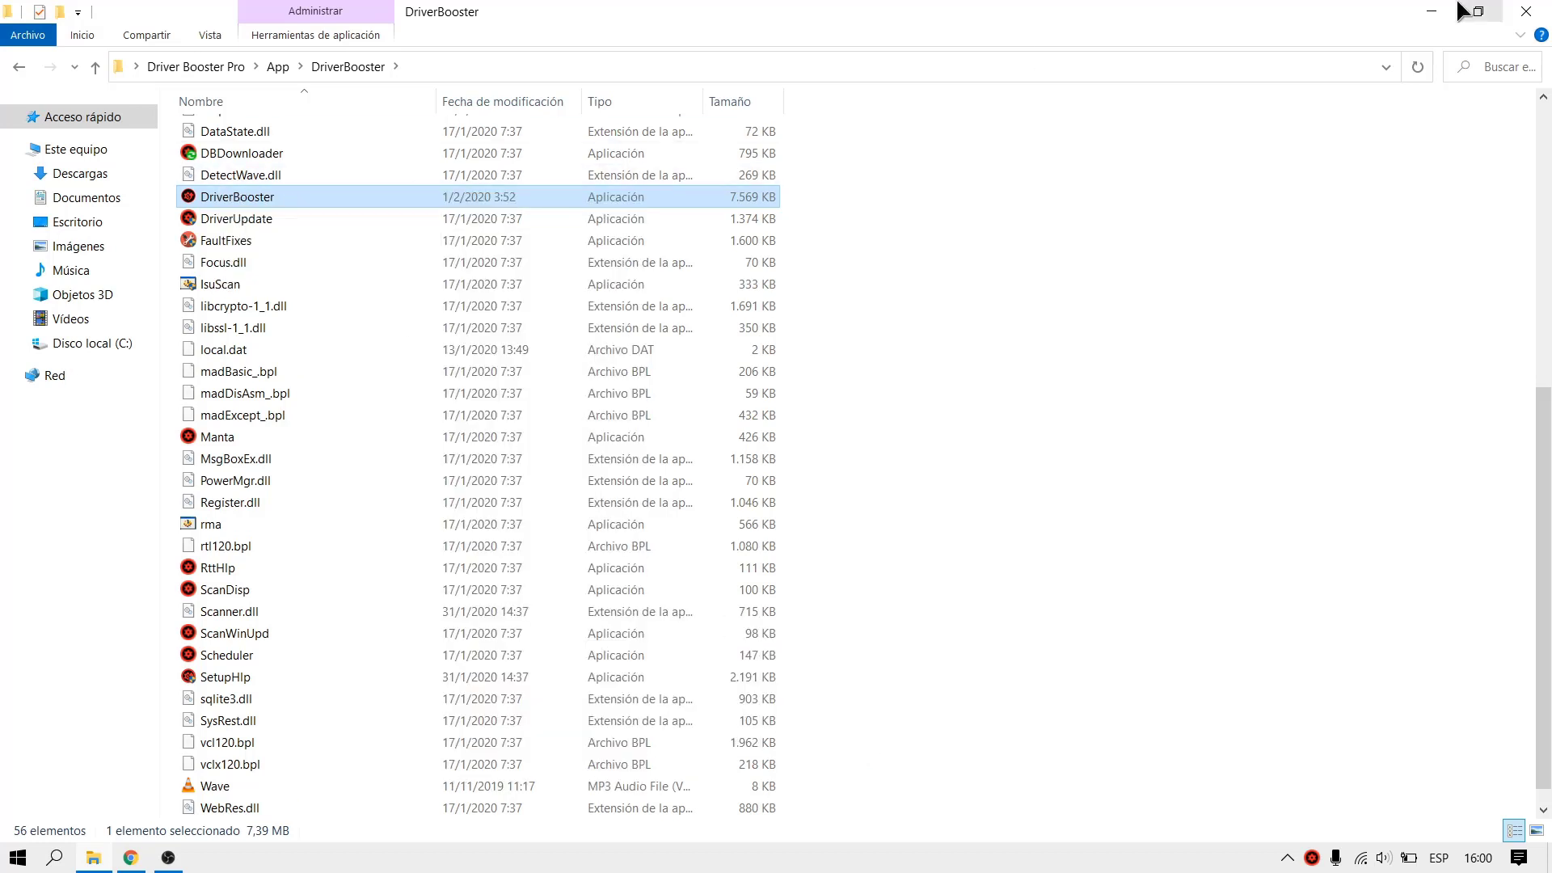
click(1526, 11)
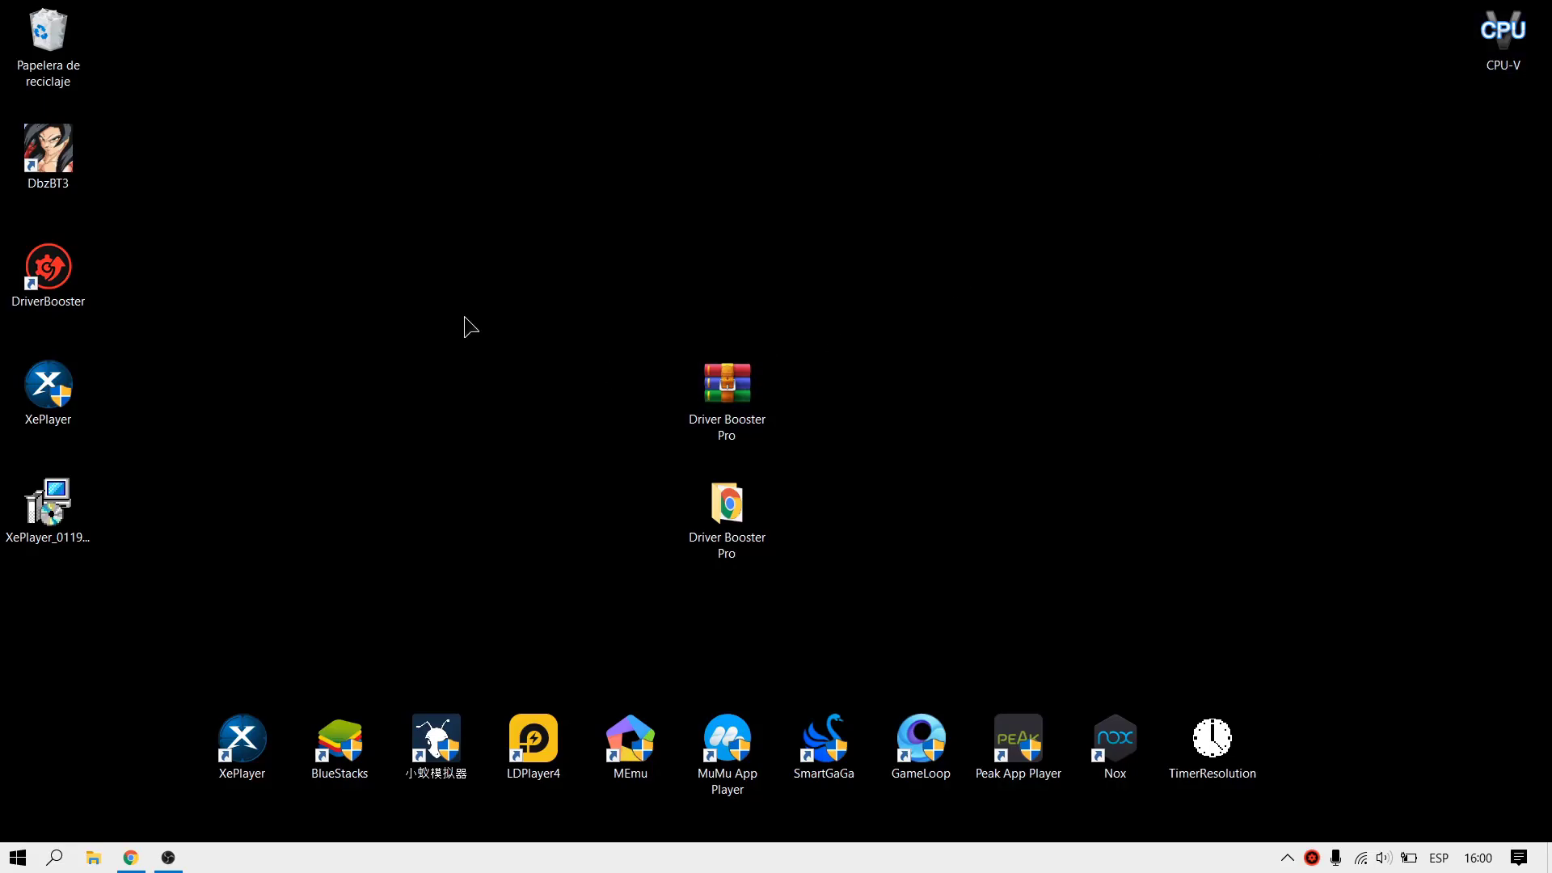
Launch Driver Booster from its desktop shortcut as administrator and set its interface language to Español.
right_click(50, 280)
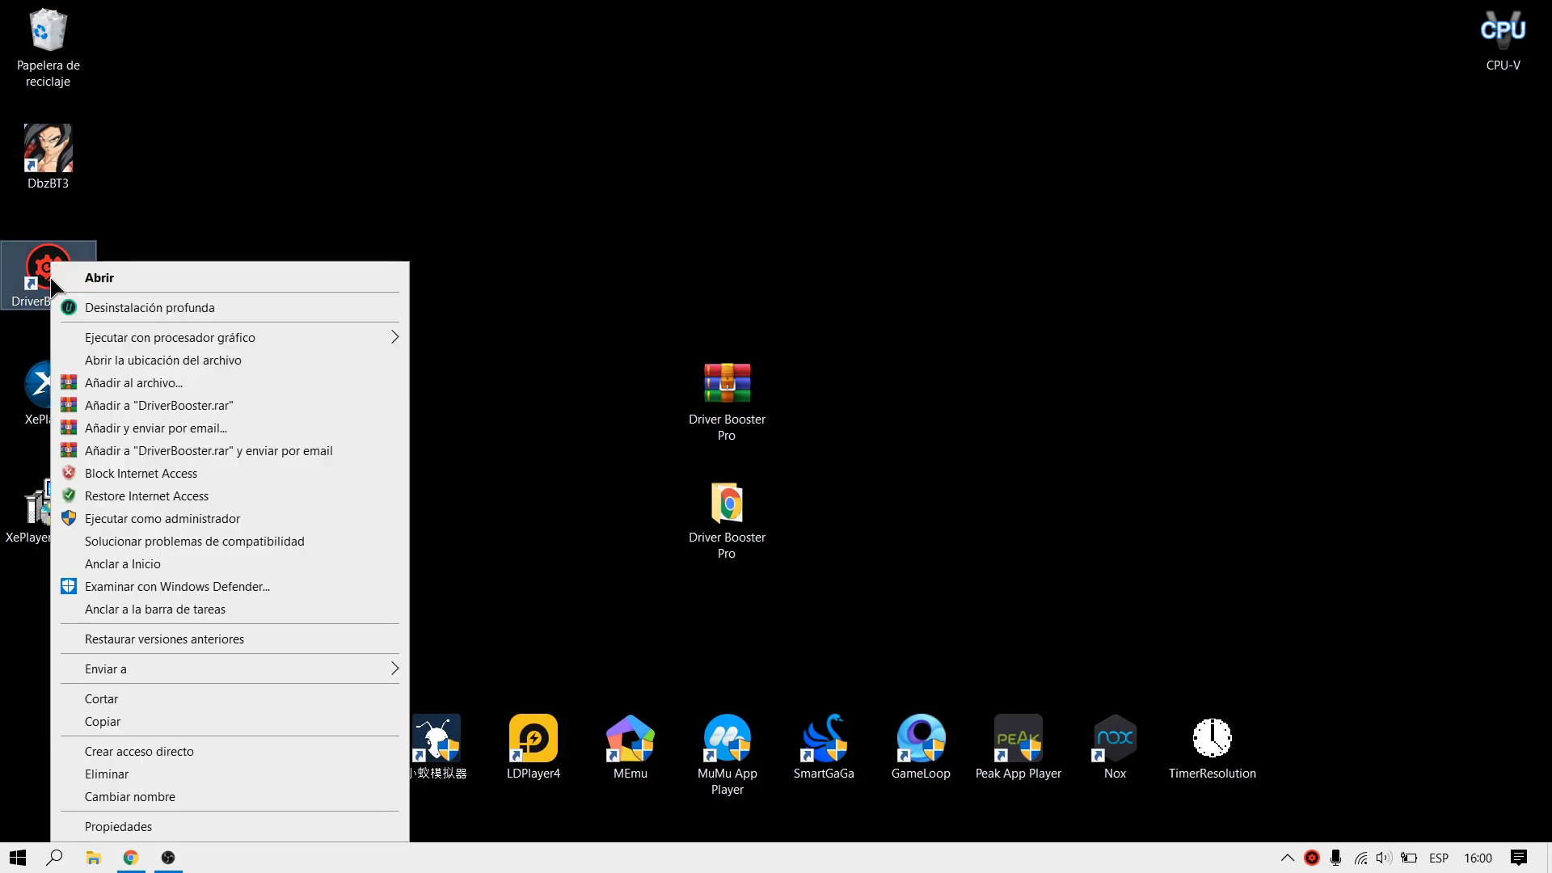
click(259, 519)
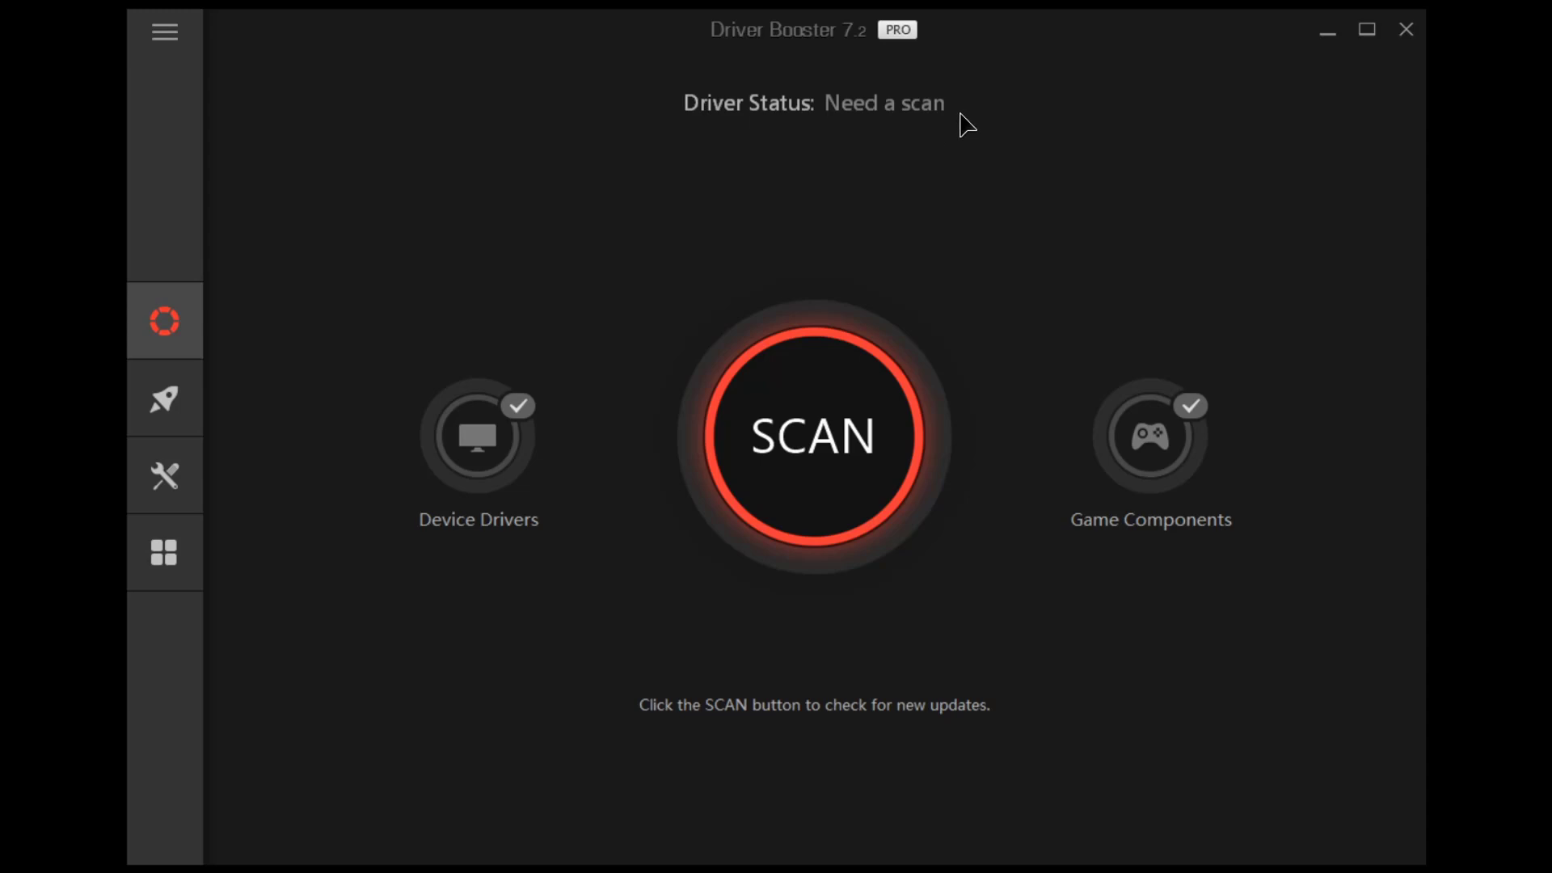
click(189, 41)
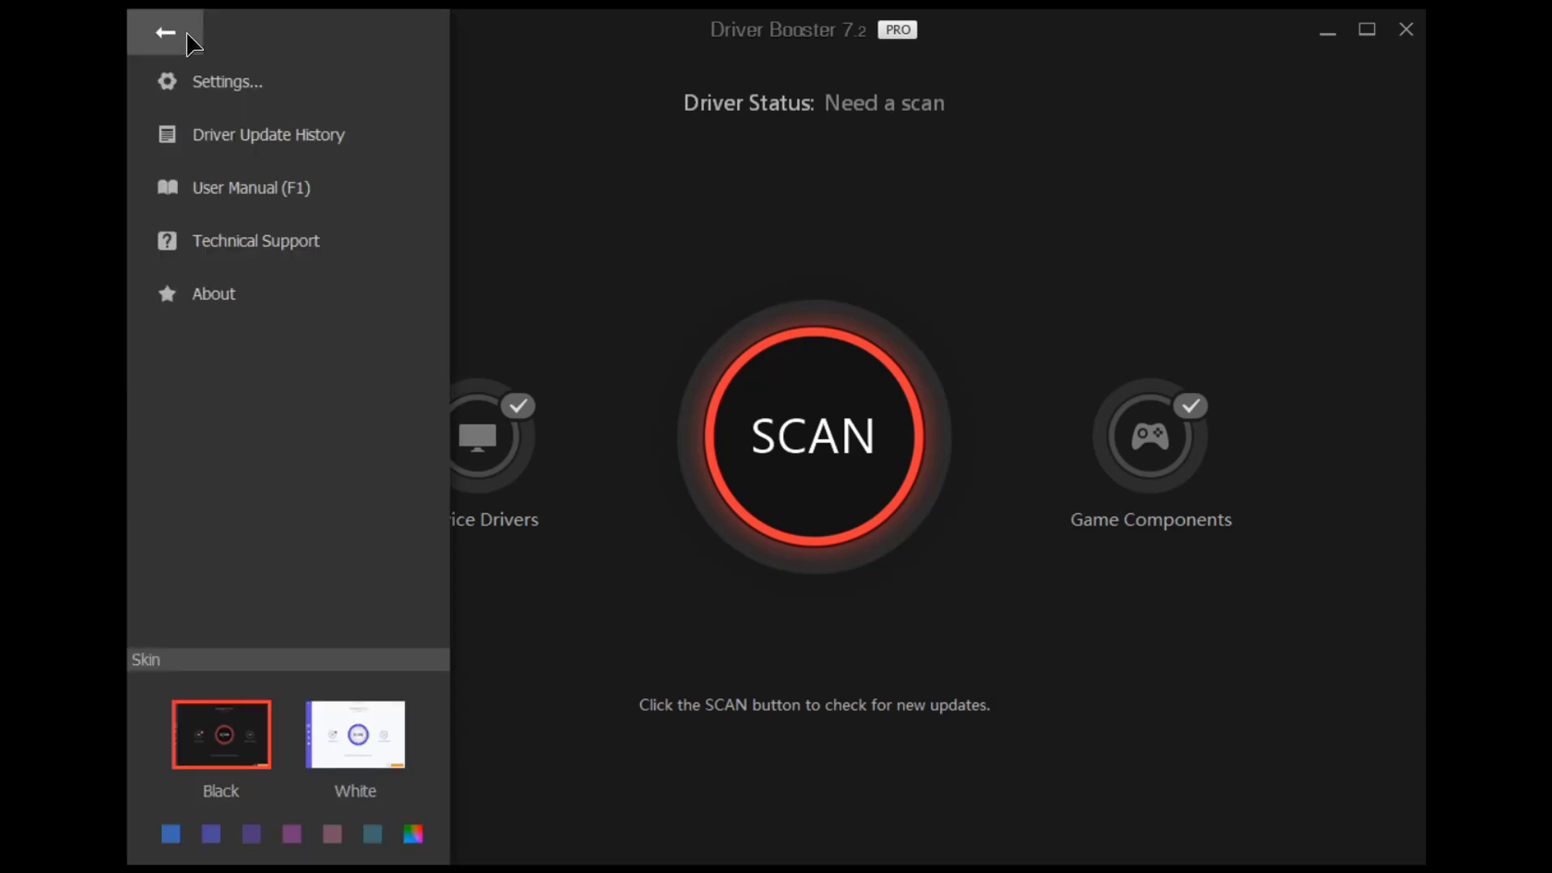
click(297, 93)
click(501, 372)
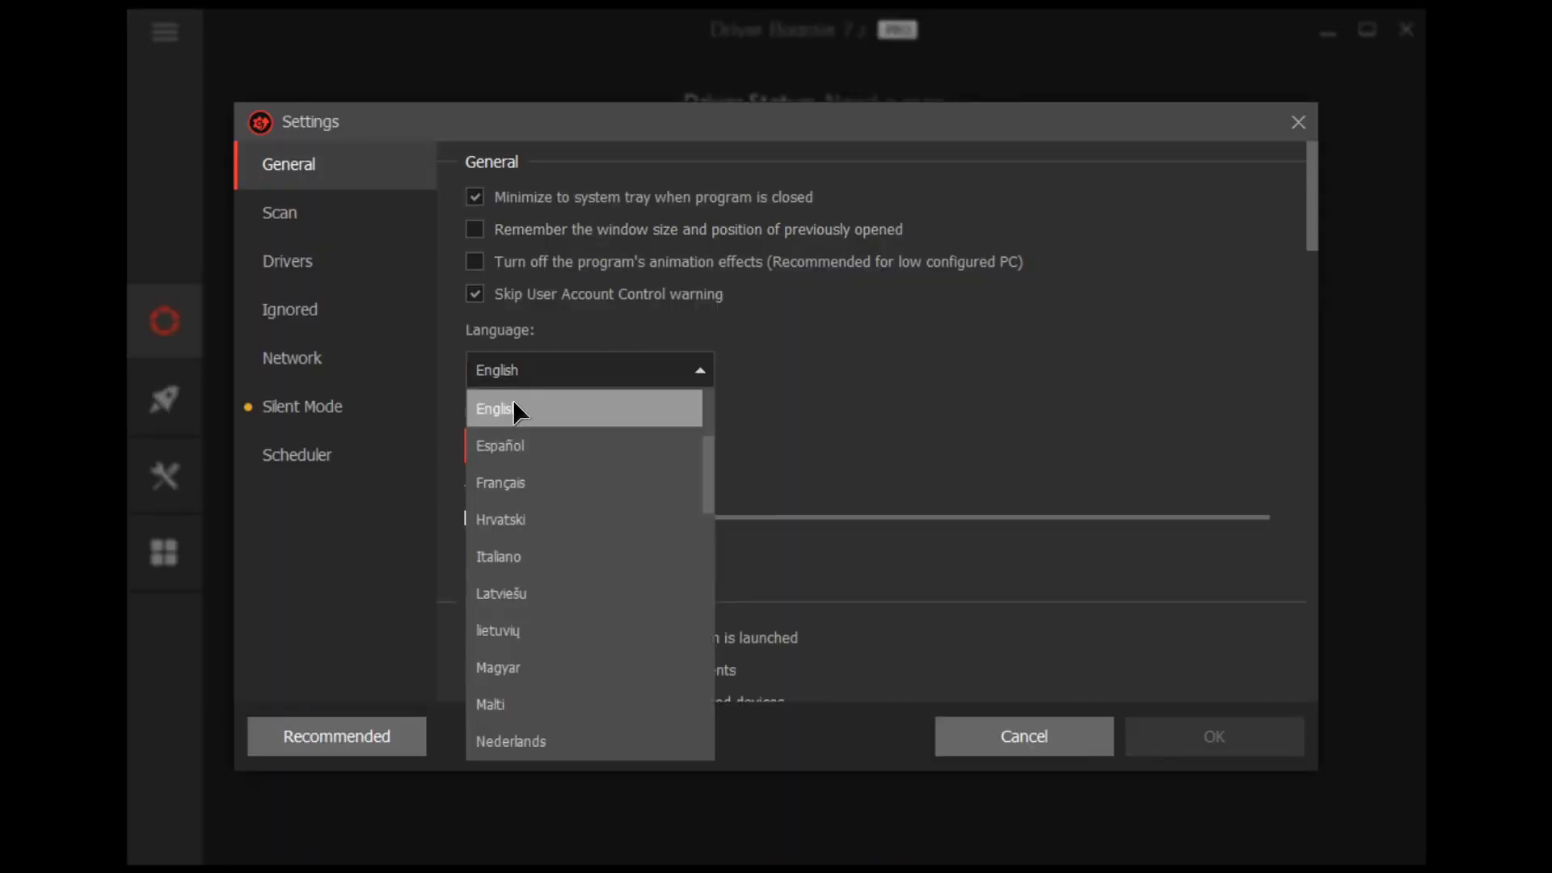
click(501, 445)
click(1218, 739)
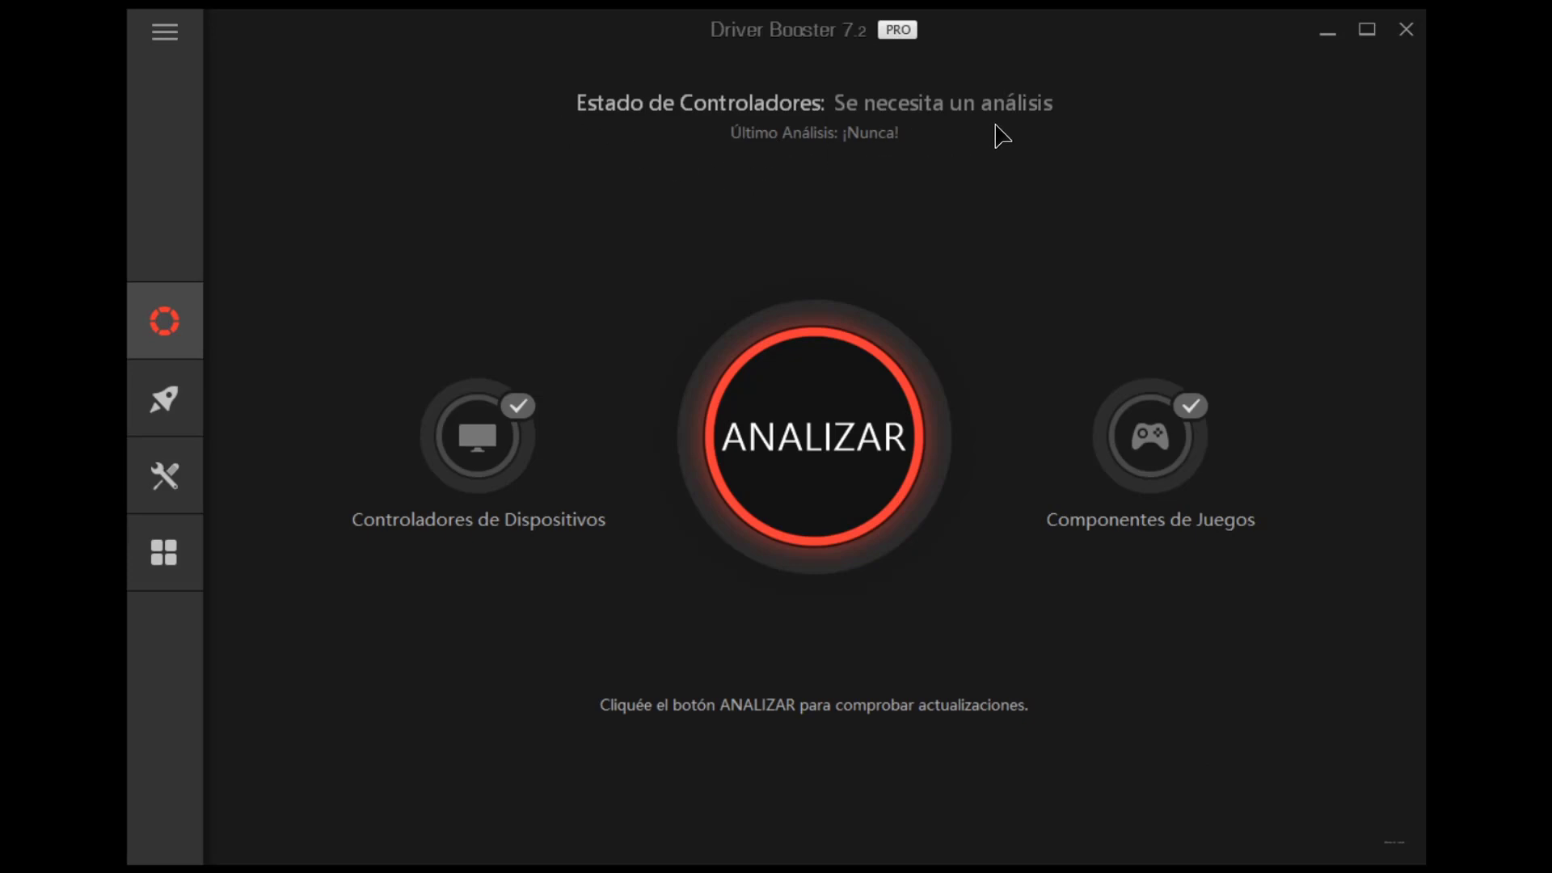
Scan the computer for outdated drivers and request the update of all selected ones.
click(829, 522)
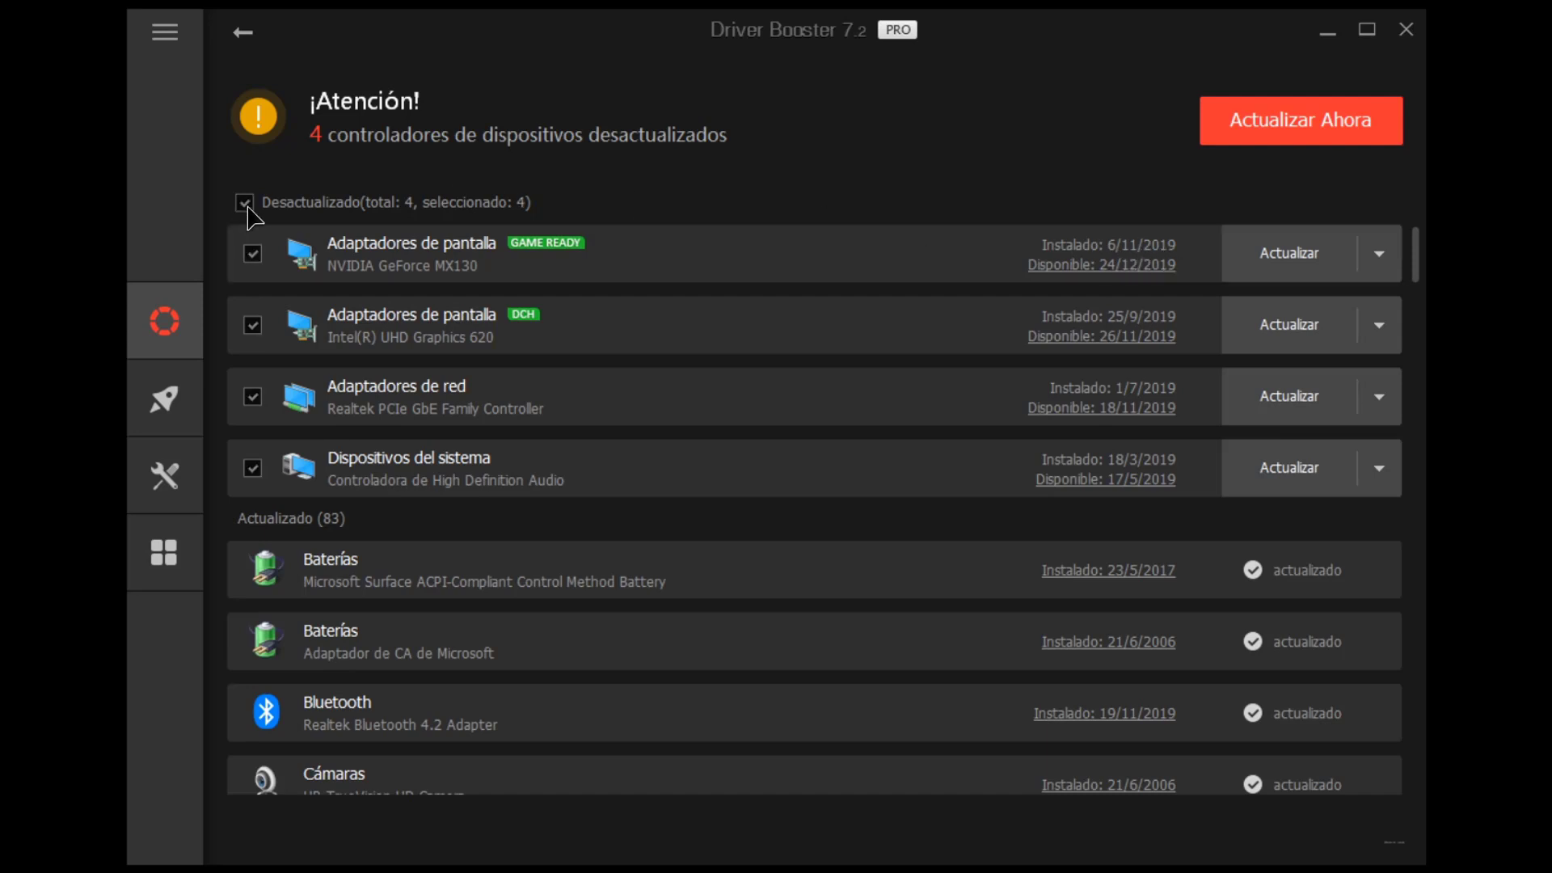
click(1384, 135)
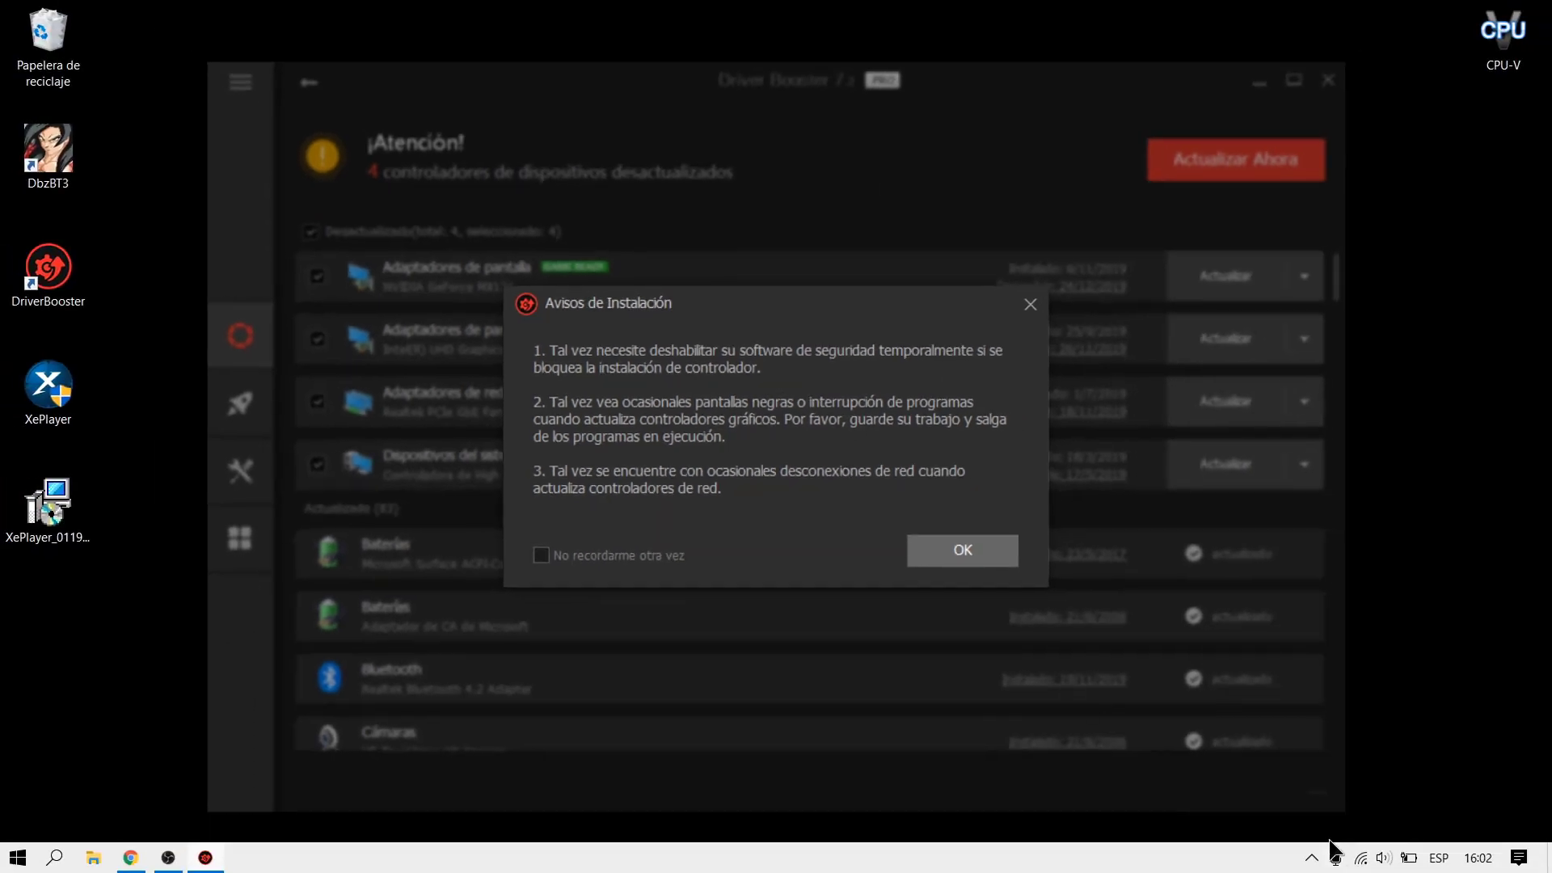
Turn off real-time protection in Windows Security, then accept Driver Booster's installation notice to start the driver updates.
click(1311, 858)
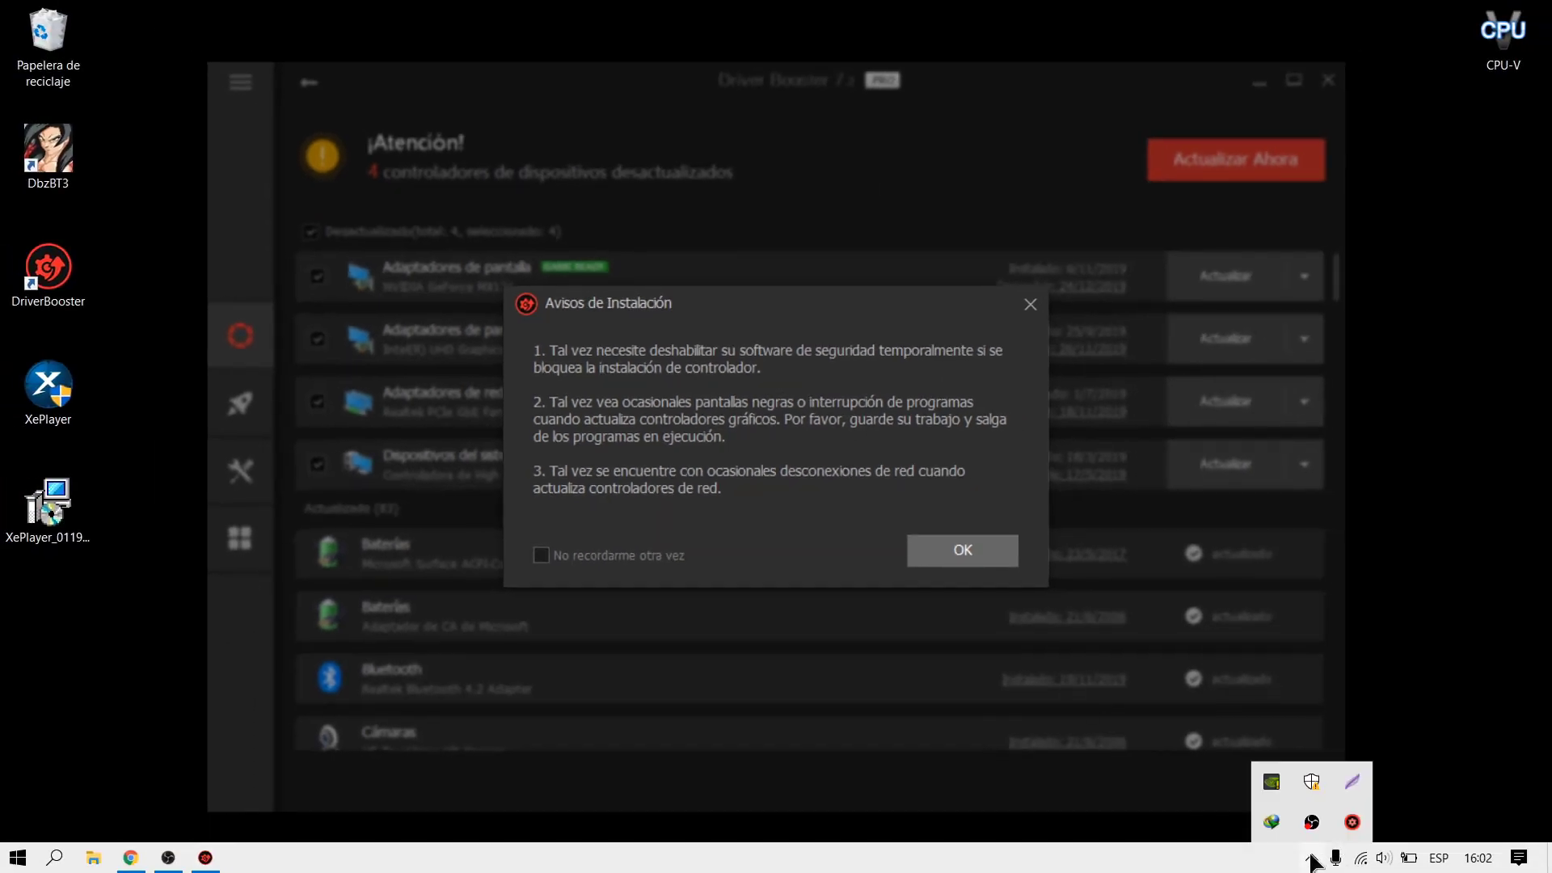
click(1313, 781)
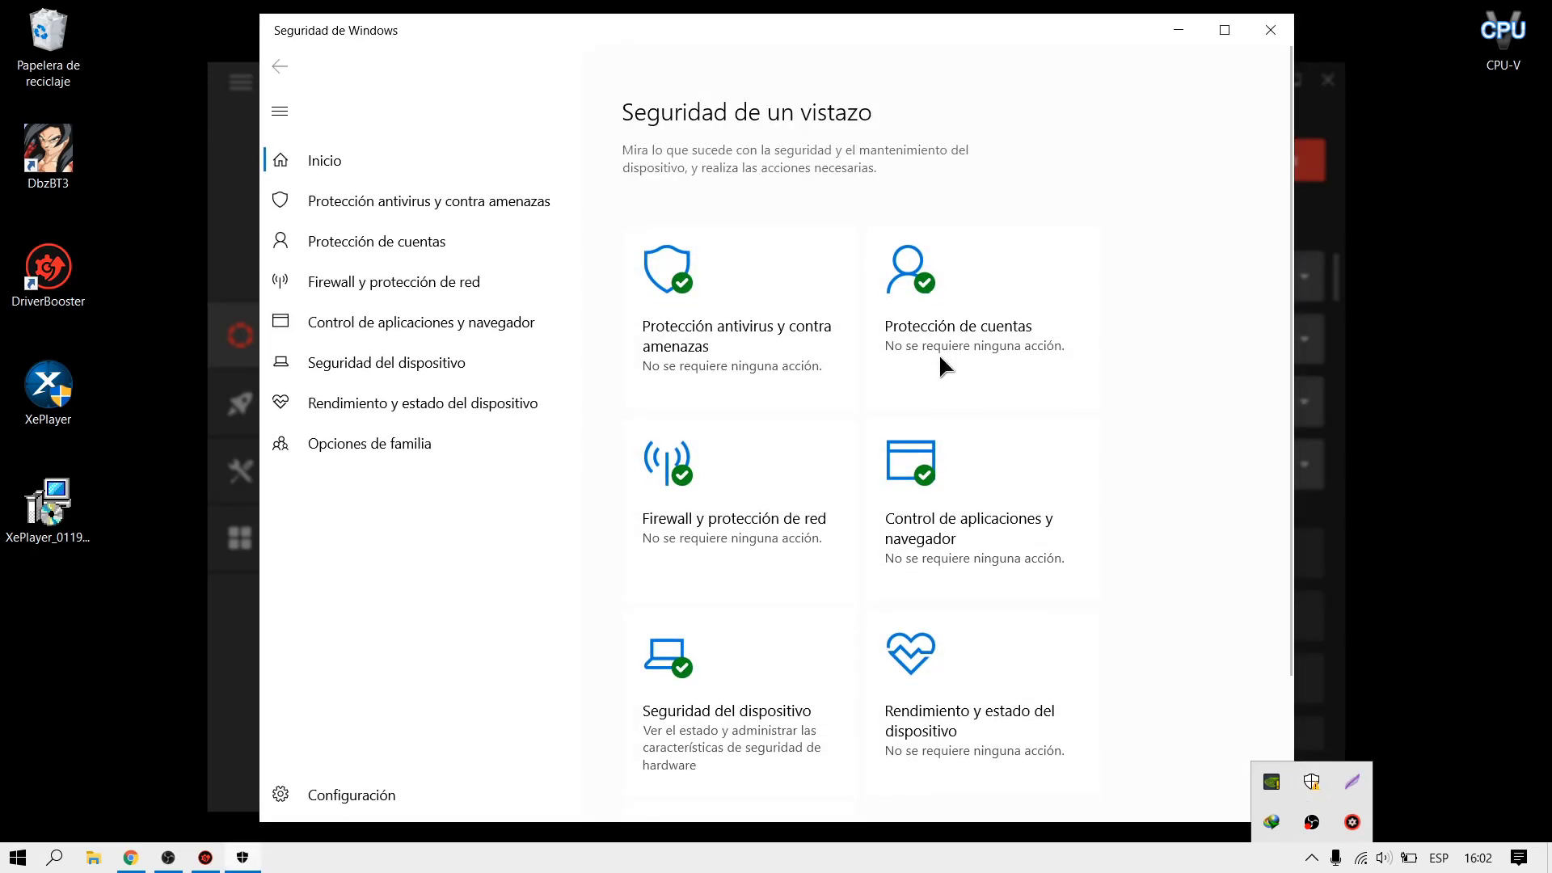
click(775, 309)
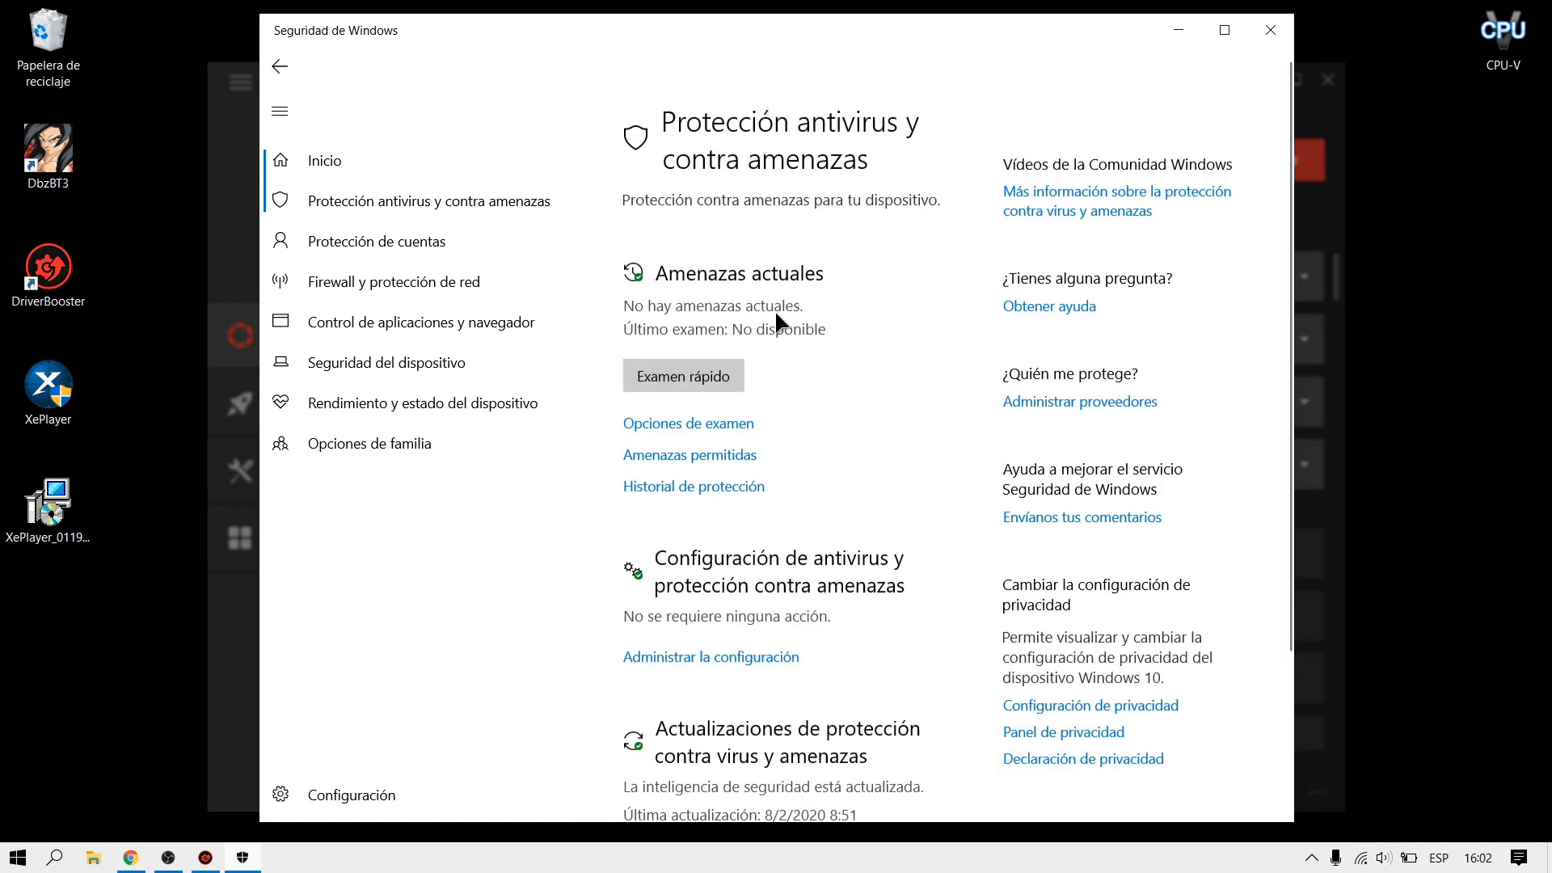
click(750, 619)
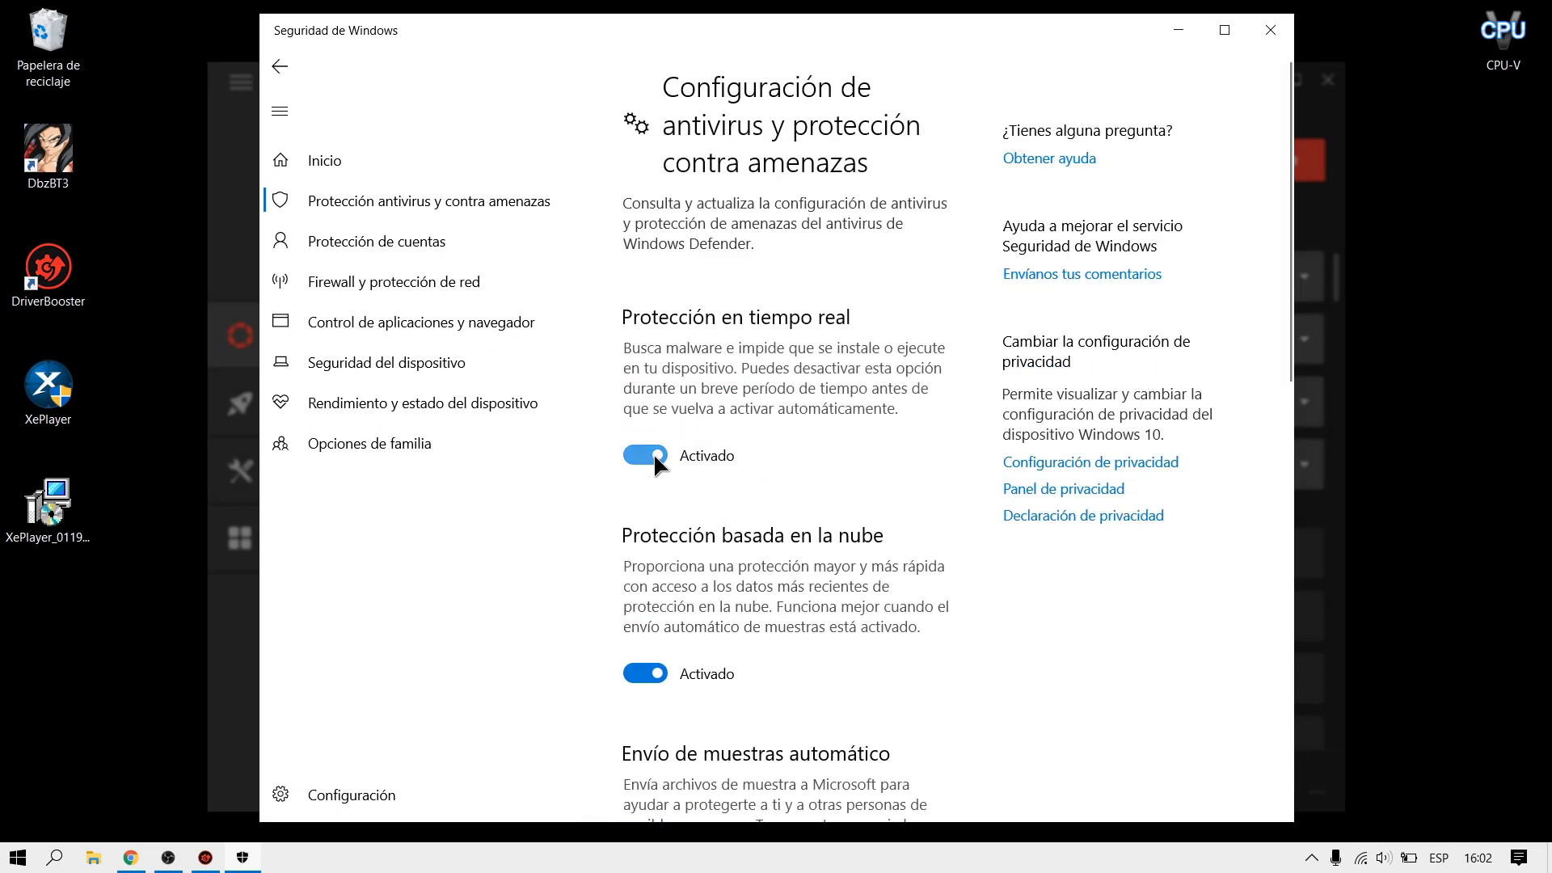
click(653, 455)
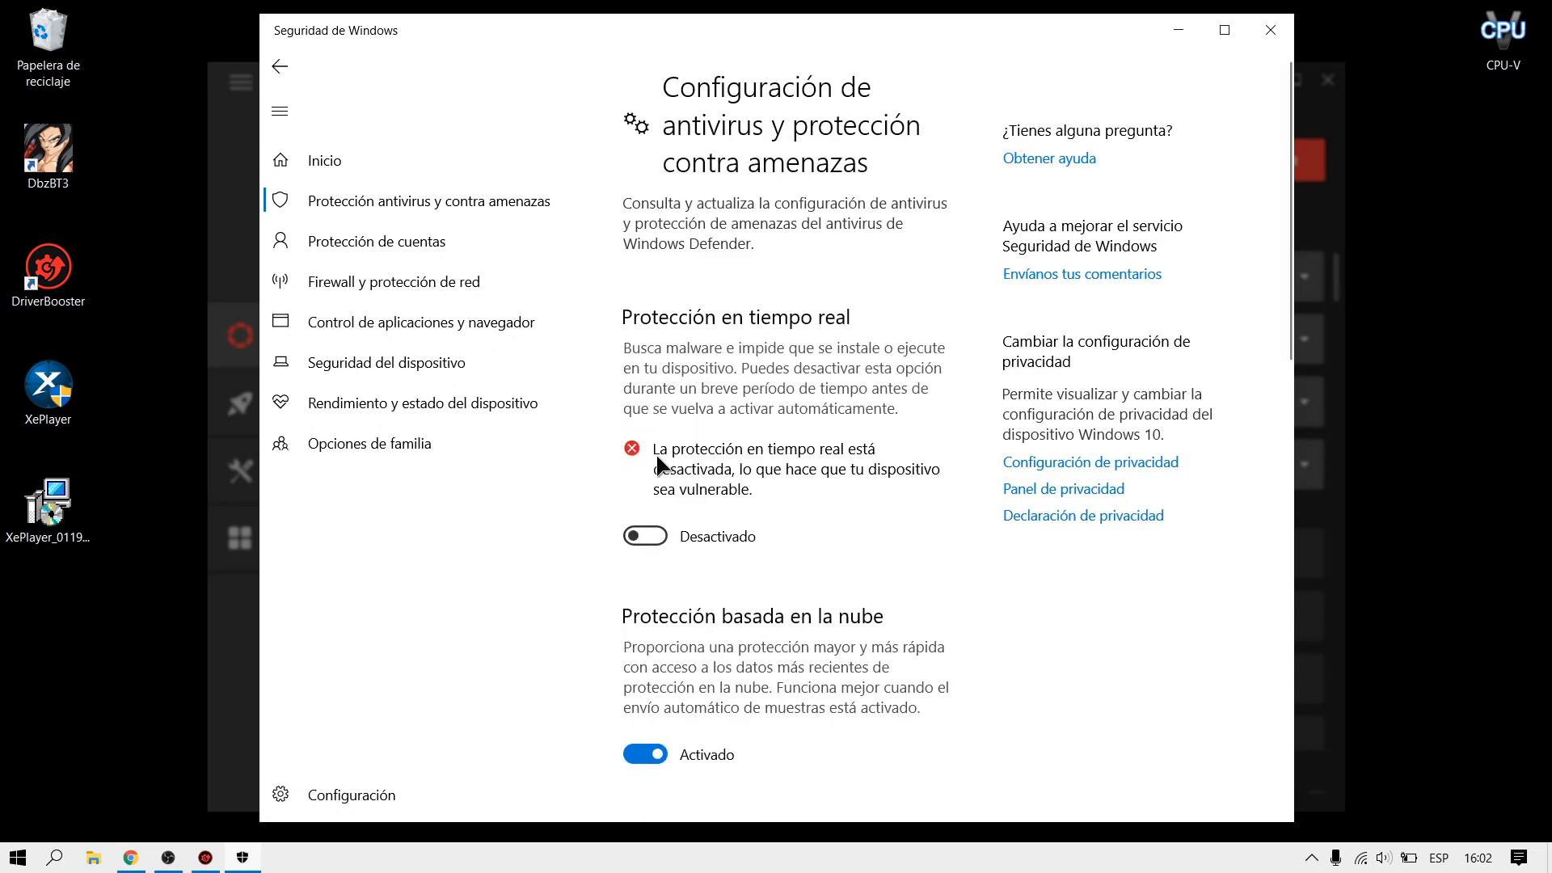
click(1268, 33)
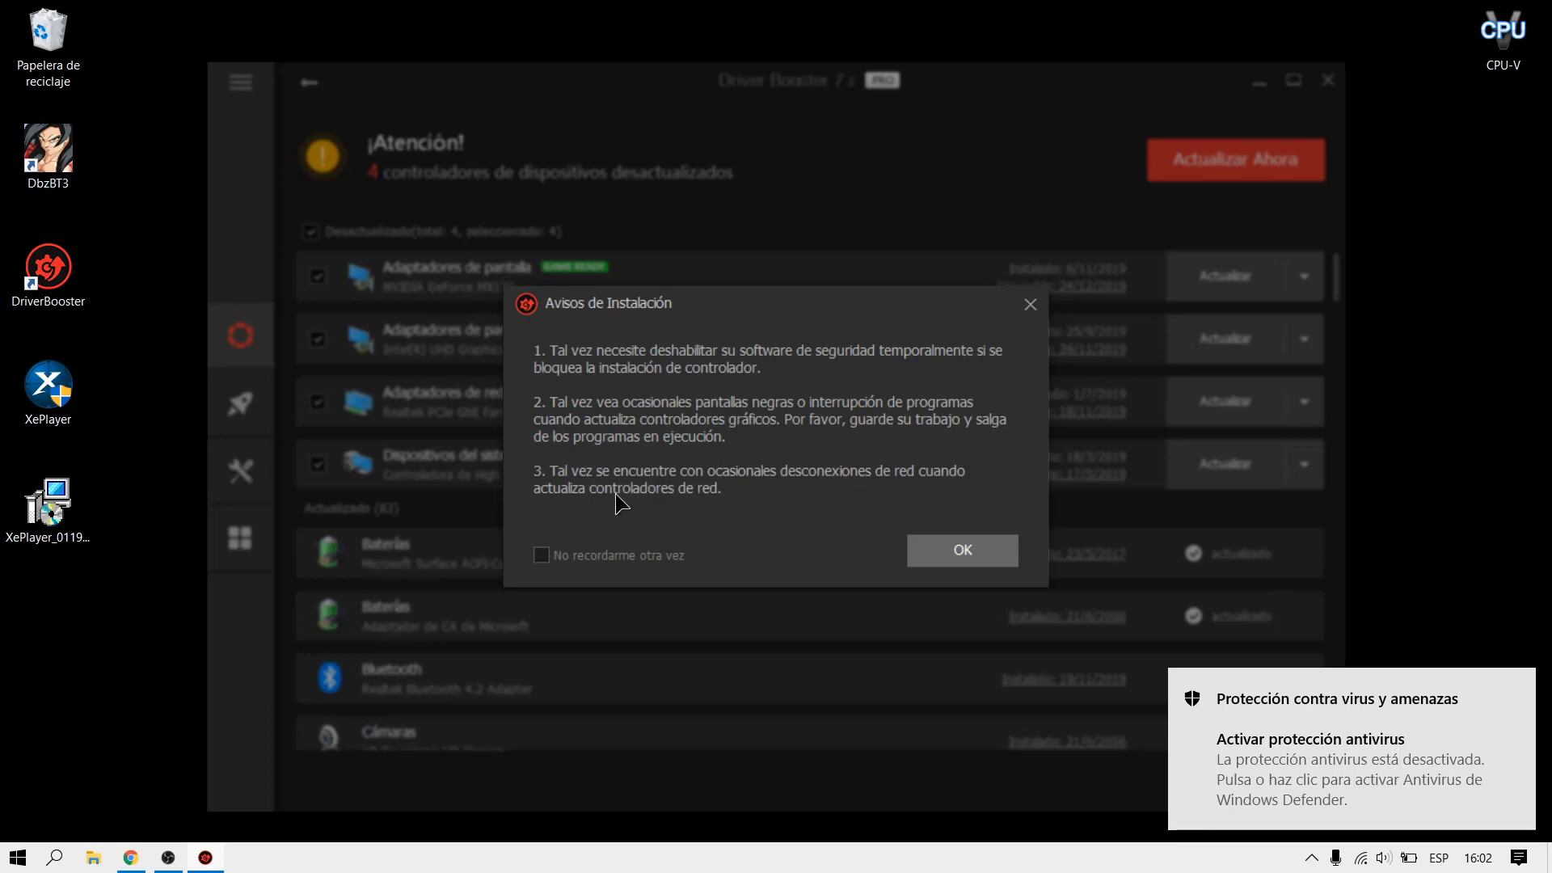
click(951, 547)
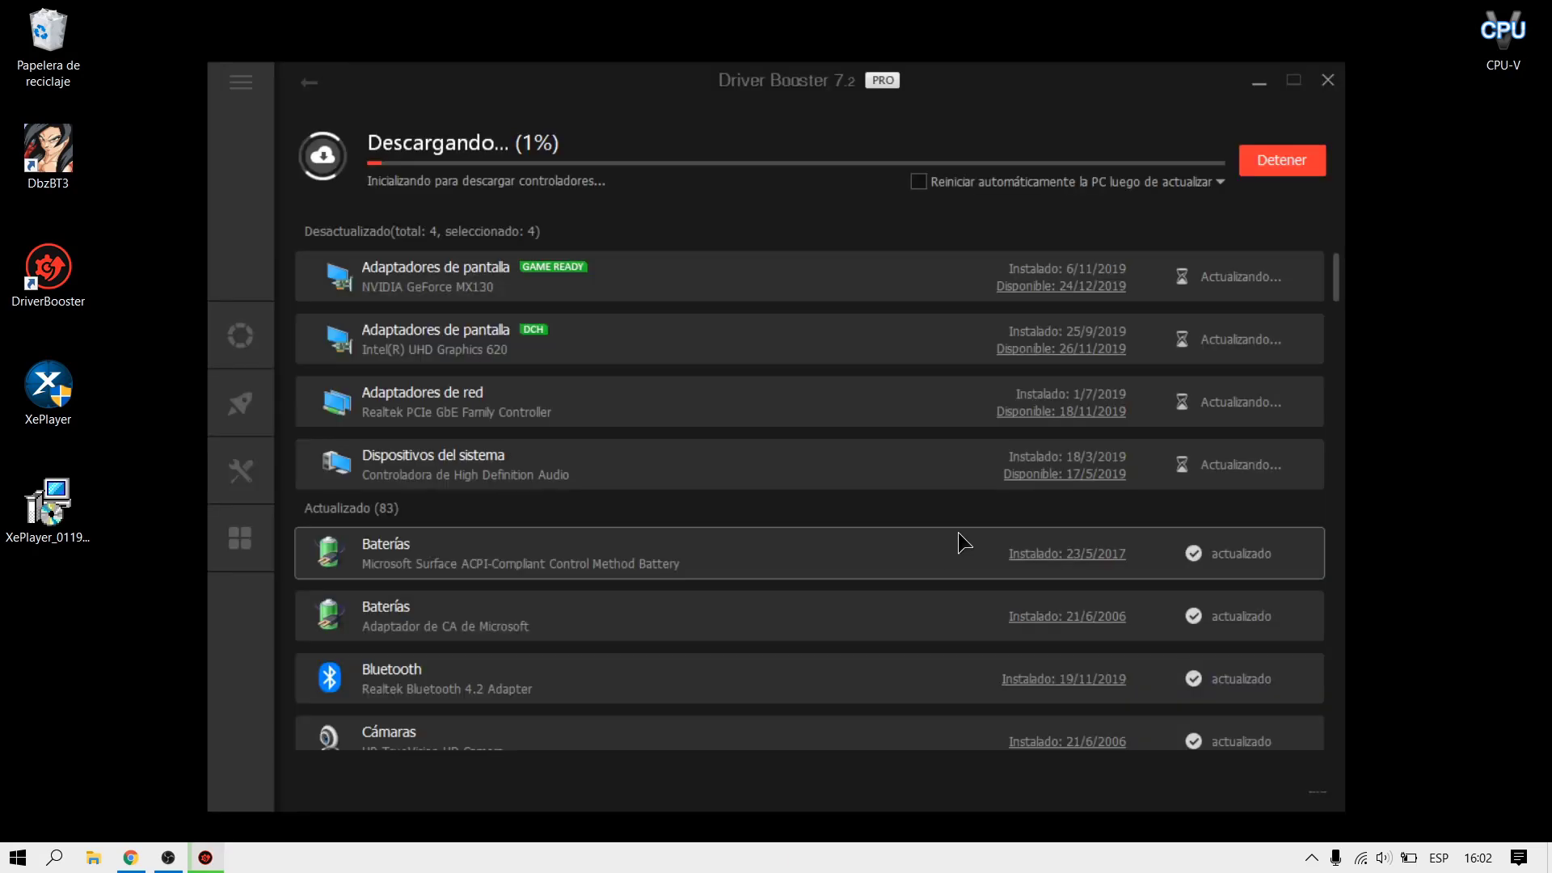